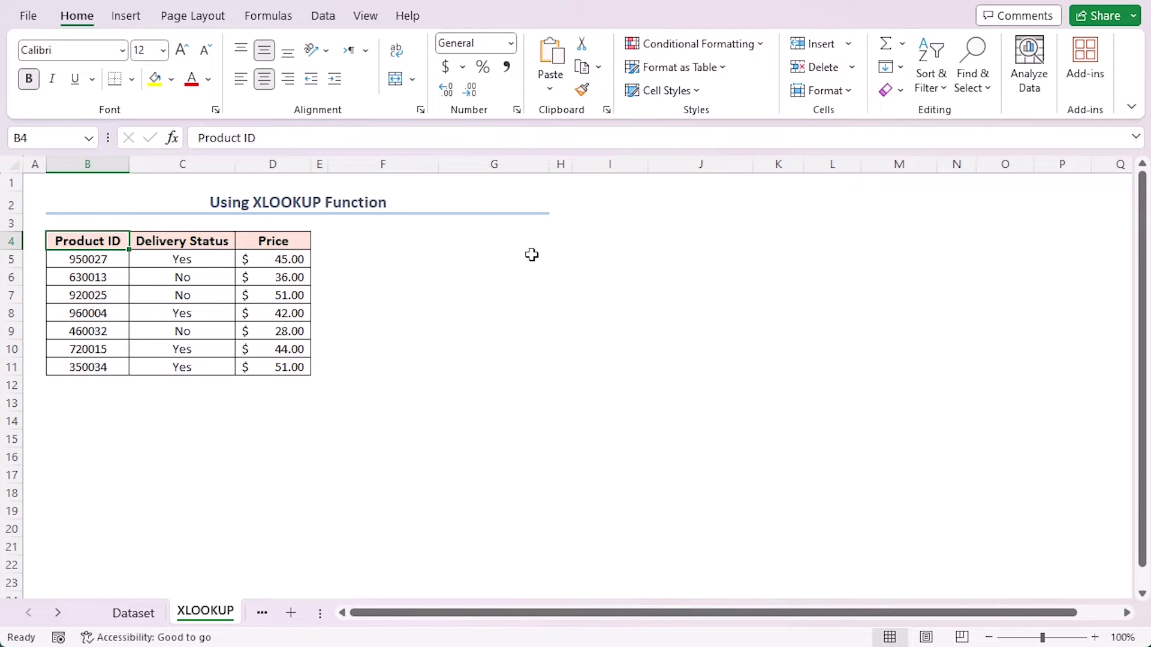
Step: Type the headers 'Product ID' in F4 and 'Price' in G4
click(373, 238)
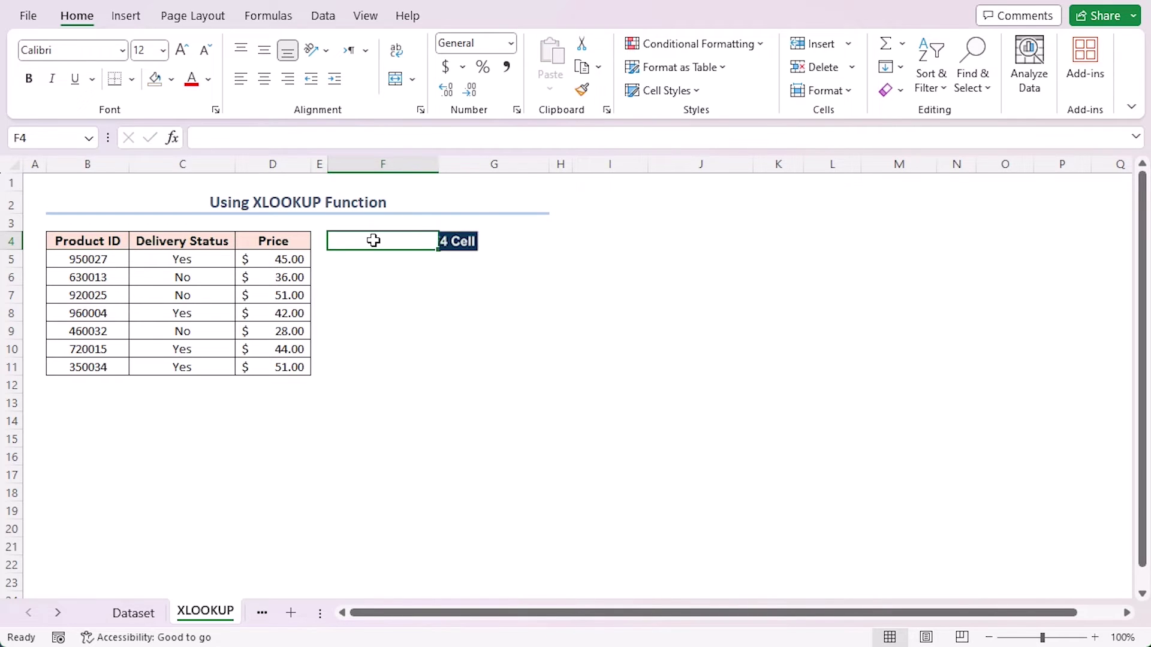
text(Product ID)
key(Tab)
text(Pri)
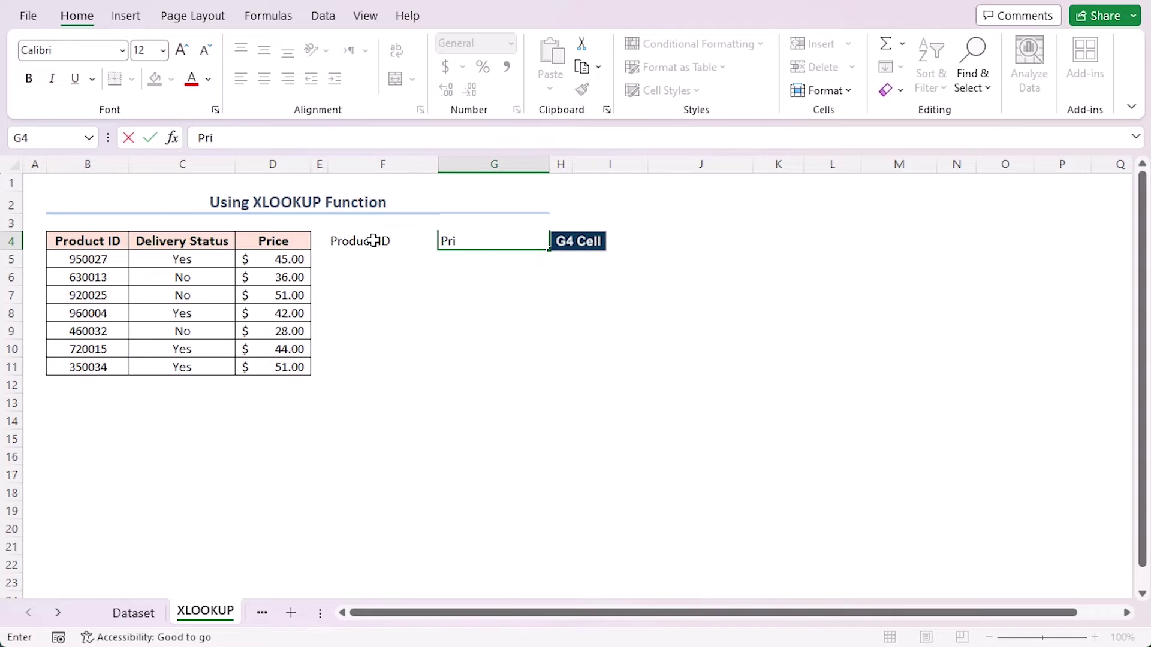
key(Return)
Step: Make the F4:G4 headers bold, middle- and centre-aligned, with a light orange fill
drag(357, 237, 444, 243)
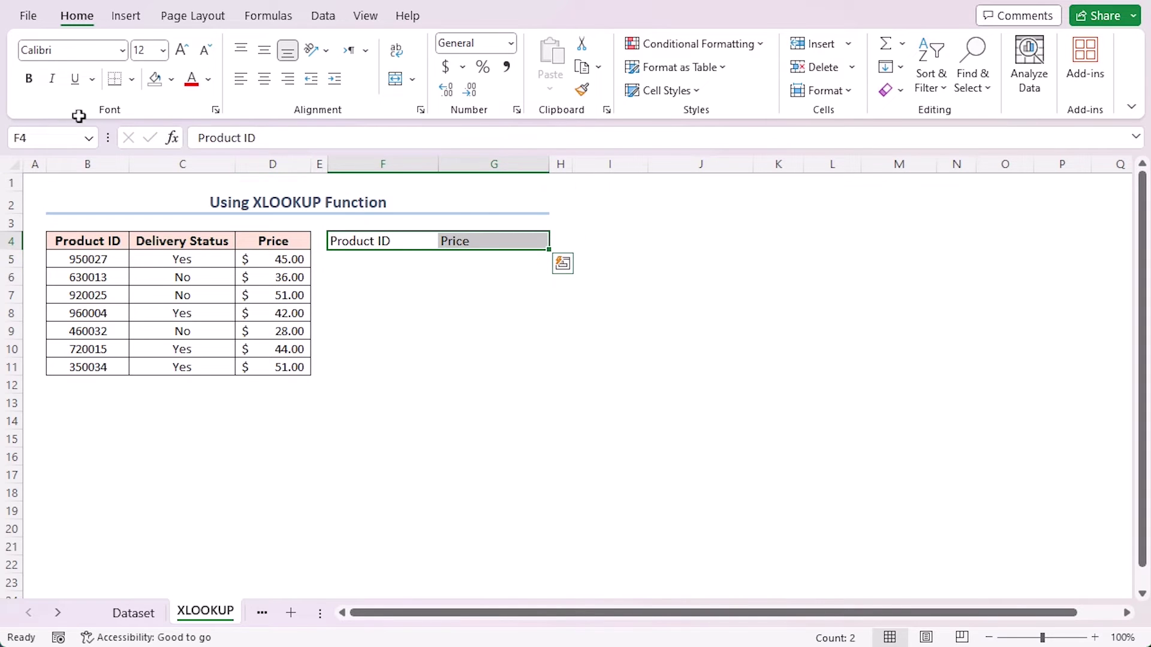
click(28, 80)
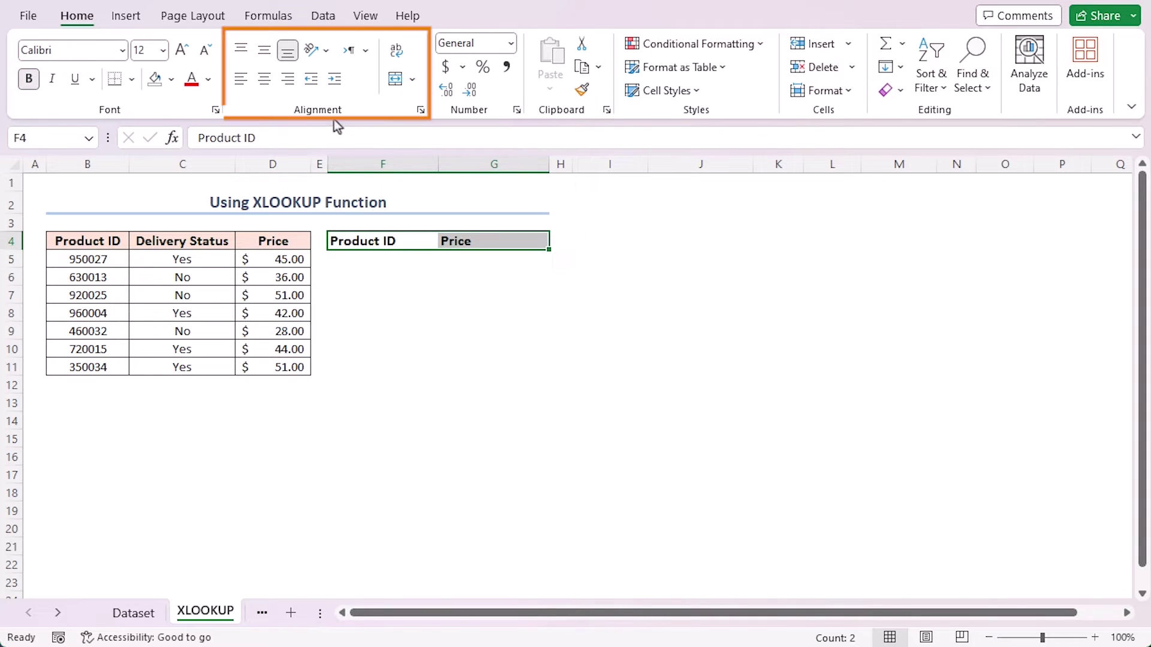
click(265, 52)
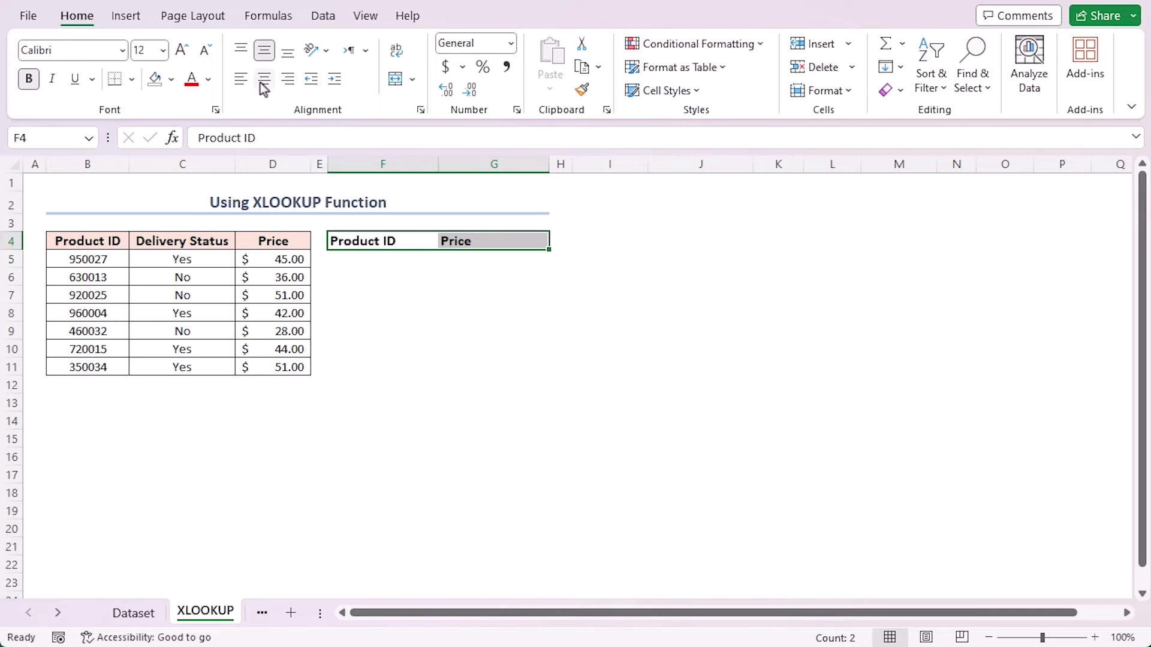
click(263, 81)
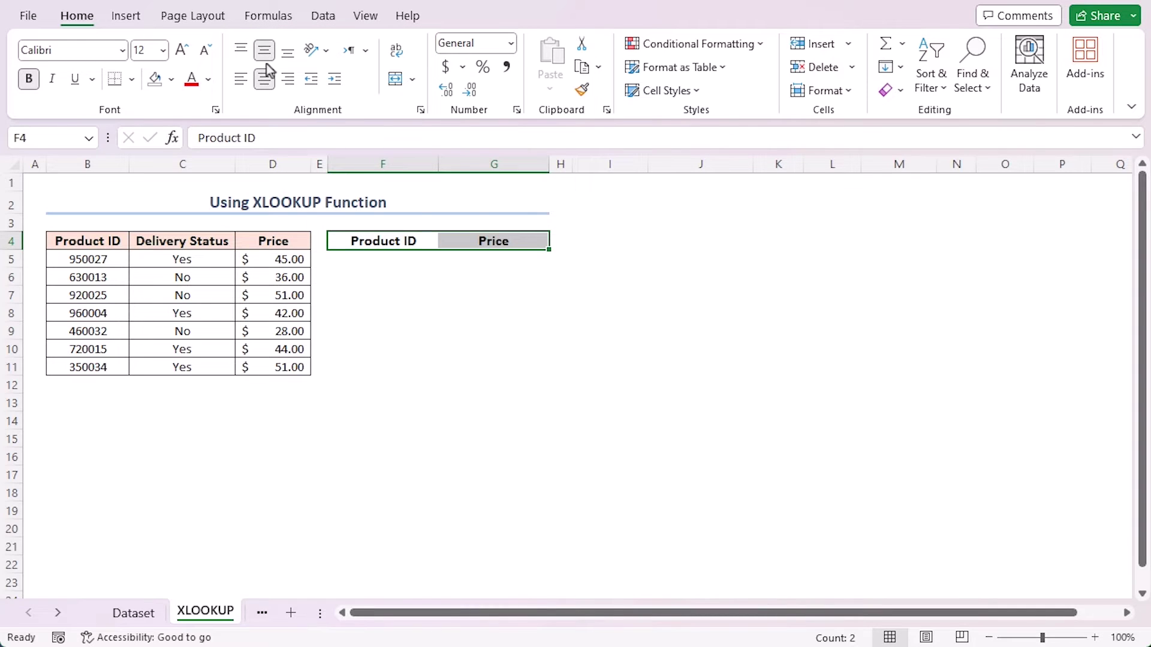
click(171, 80)
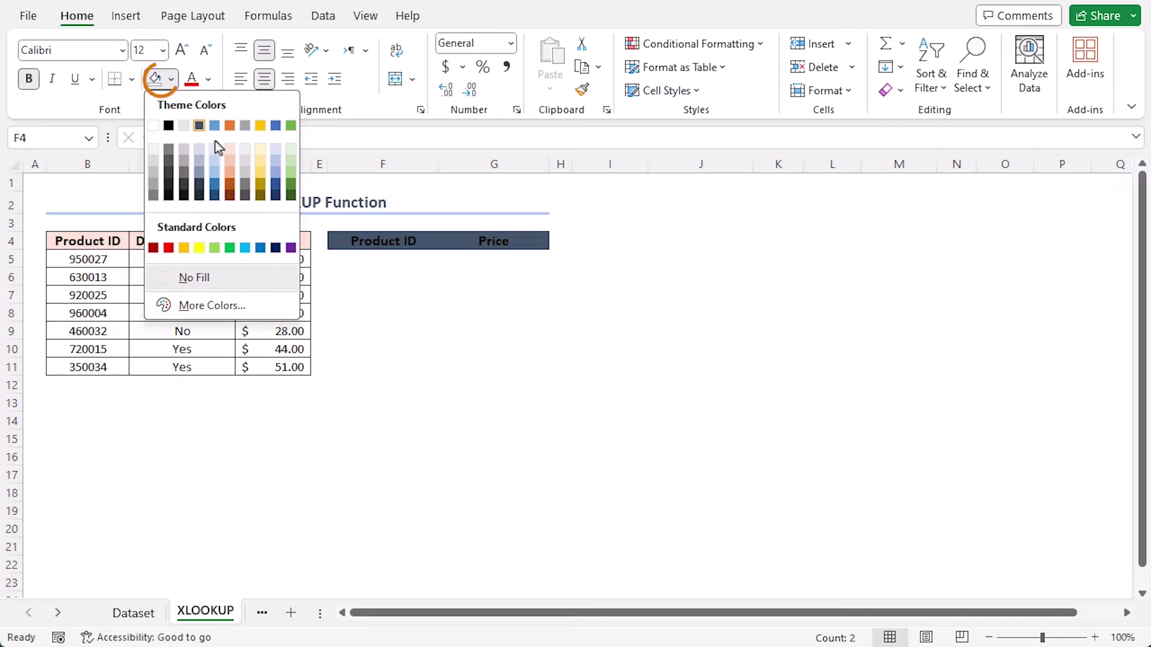
click(275, 183)
Step: Add all borders to F4:G5 and give G5 the Accounting number format
drag(369, 241, 479, 262)
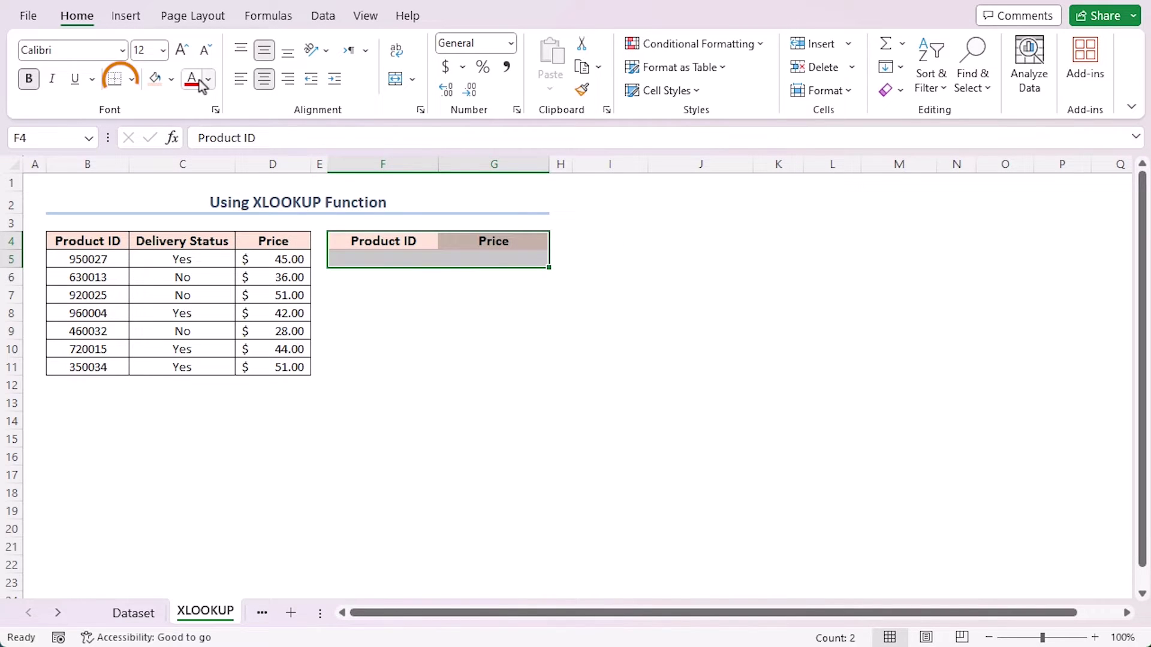
click(130, 79)
click(166, 262)
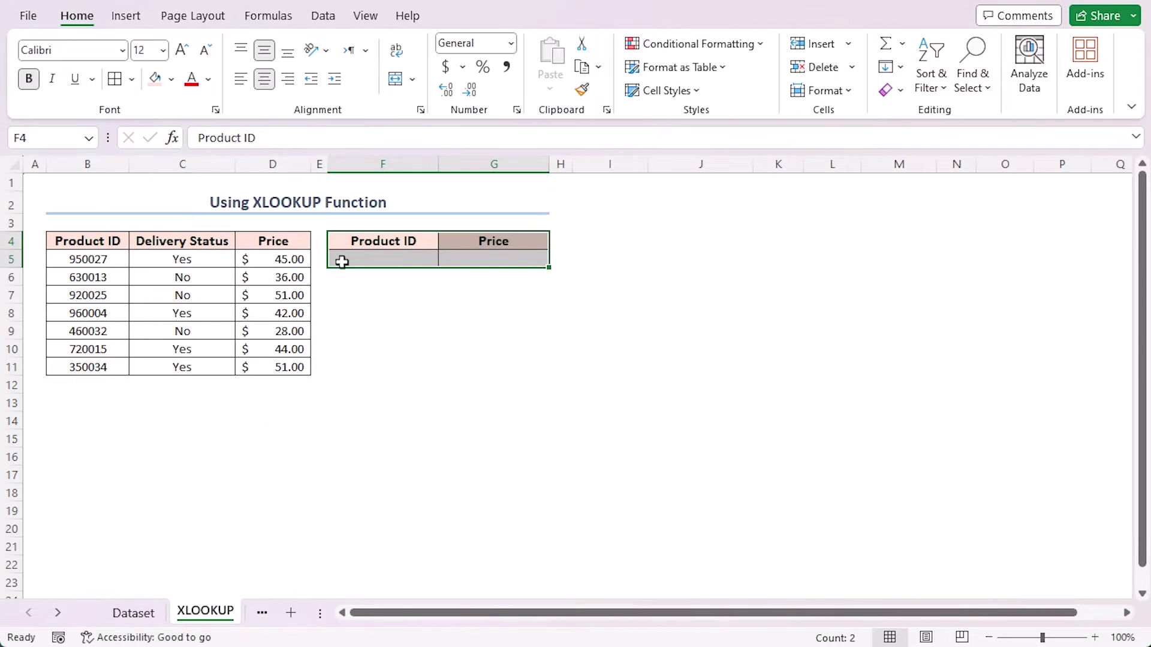
click(497, 262)
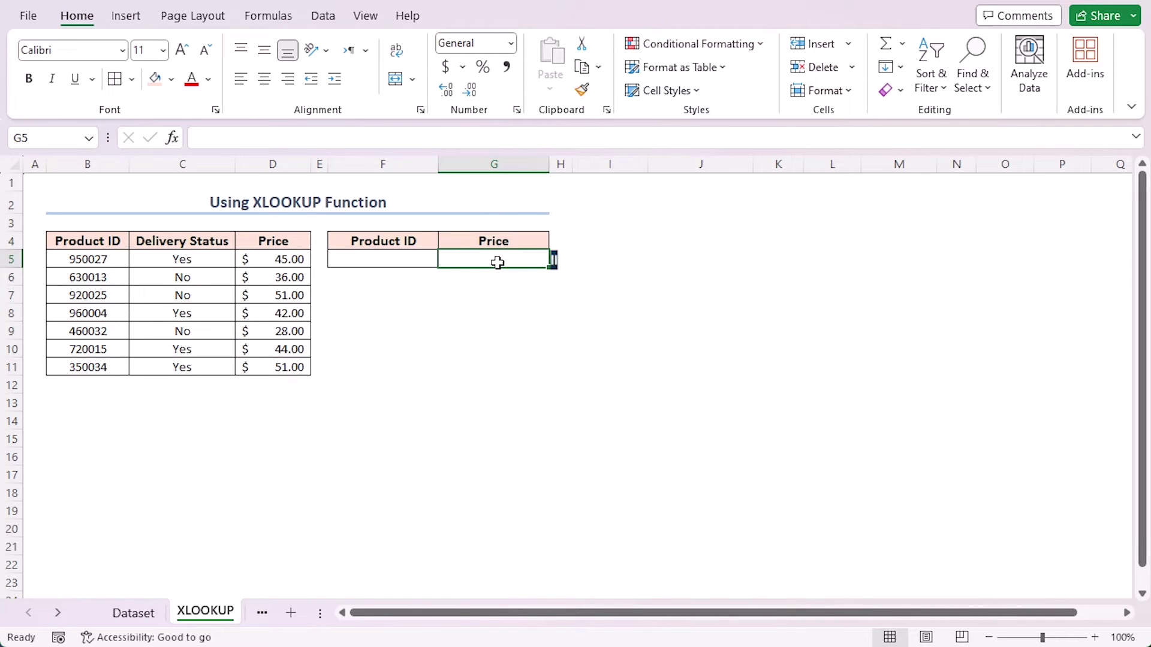
click(445, 67)
Step: Enter product ID 960004 in F5
click(382, 263)
text(960004)
key(Return)
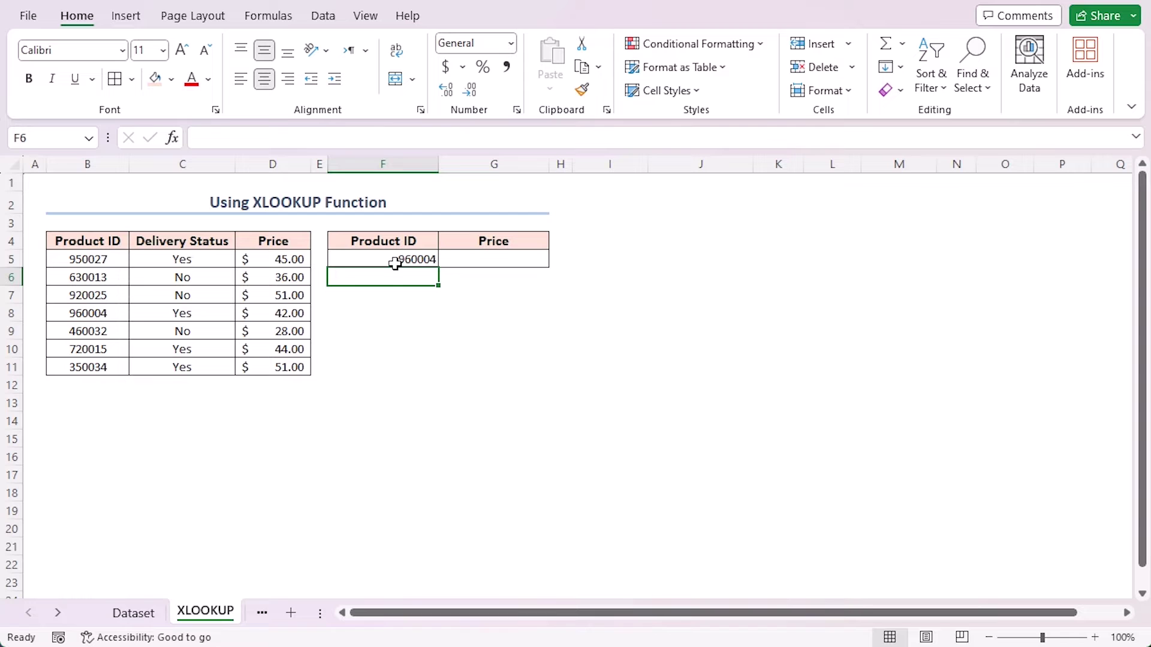
Step: Enter =XLOOKUP(F5,B5:B11,D5:D11) in G5 so it returns the price $42.00
click(481, 260)
text(=)
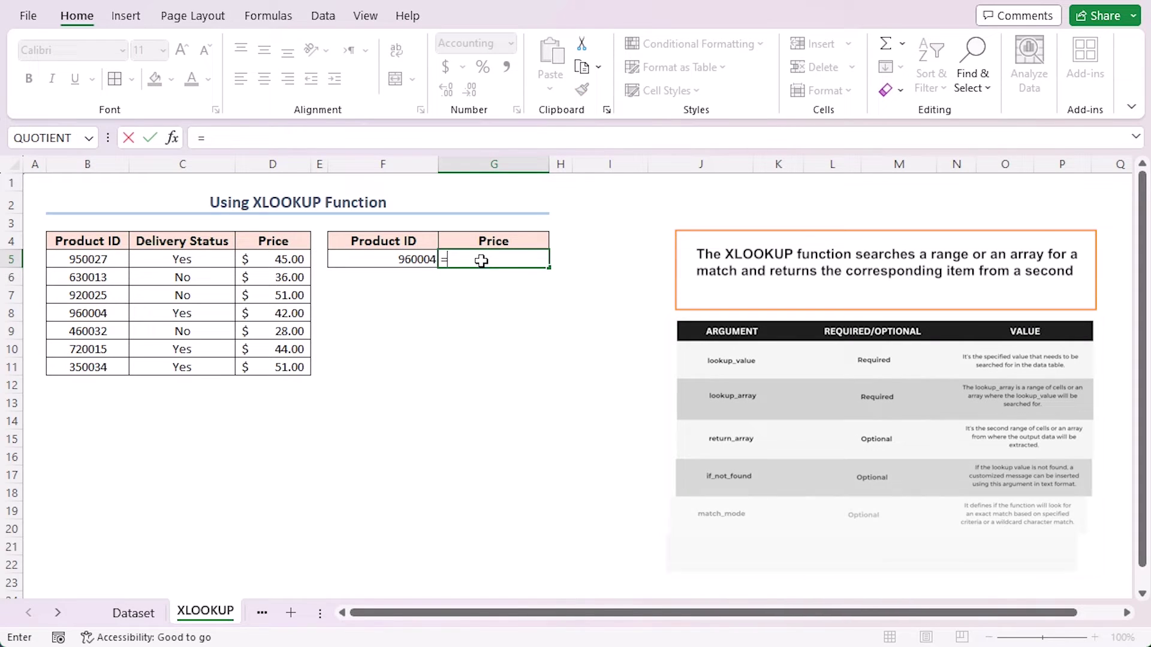
text(xl)
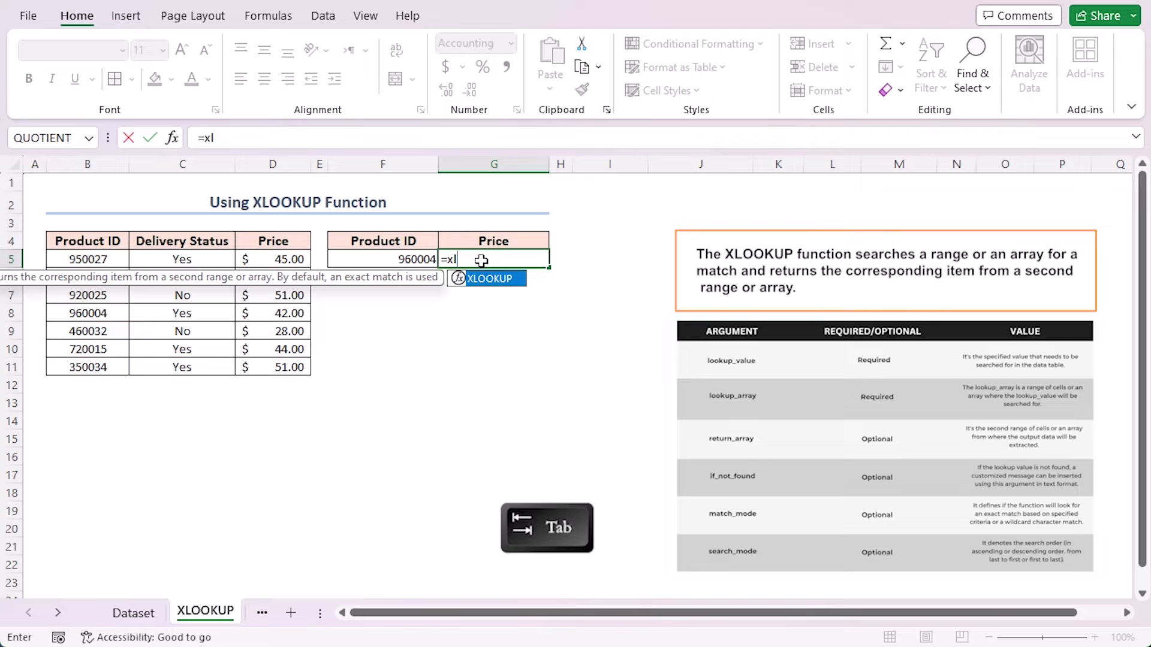
key(Tab)
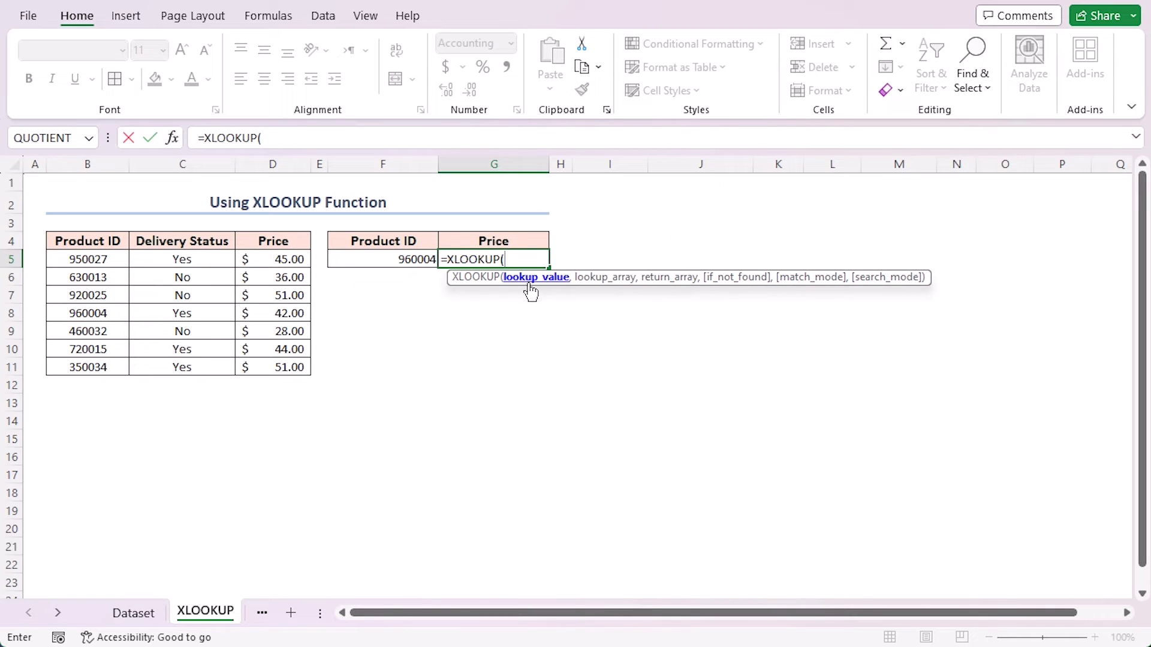
click(366, 259)
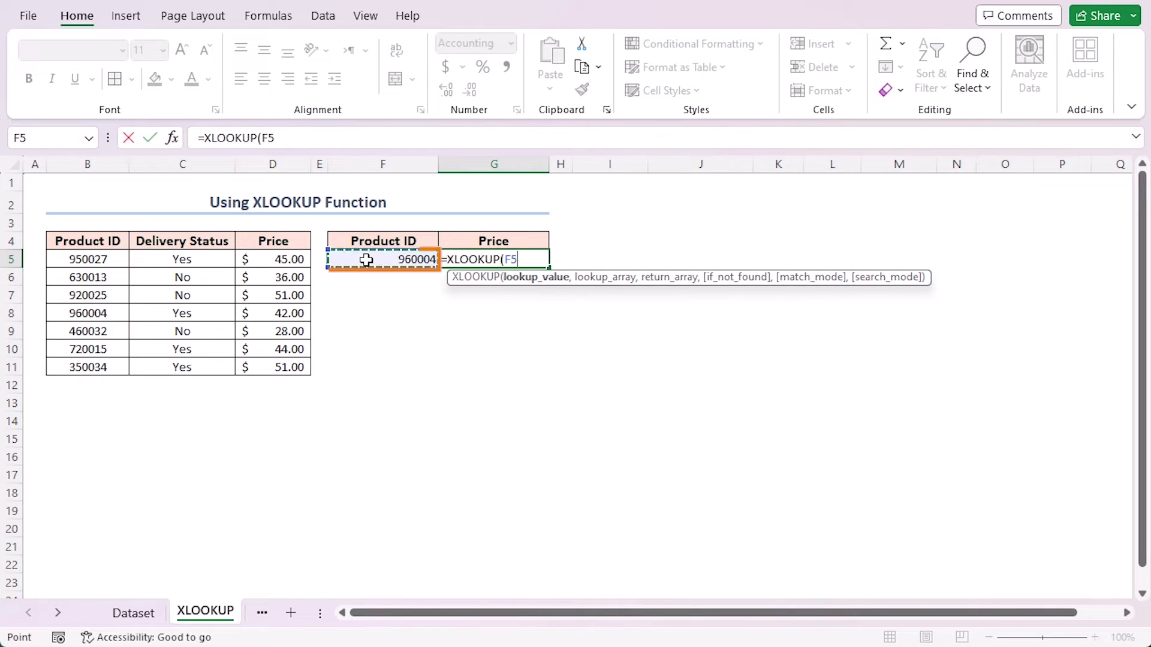
text(,)
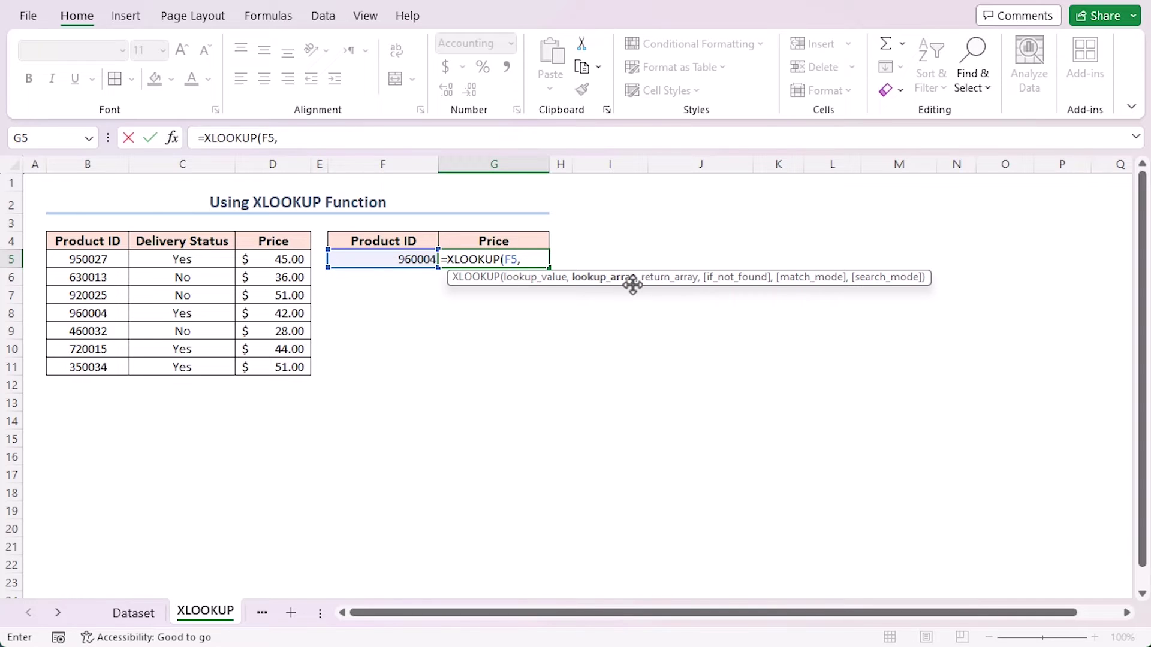
drag(81, 259, 110, 365)
text(,)
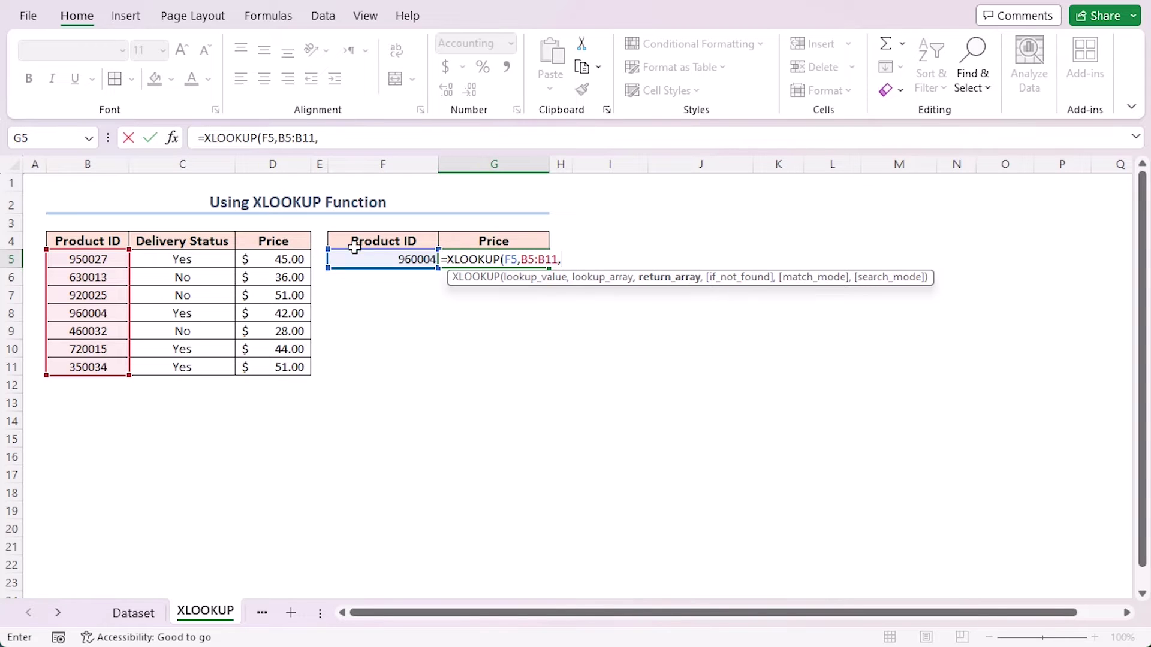
drag(276, 259, 269, 371)
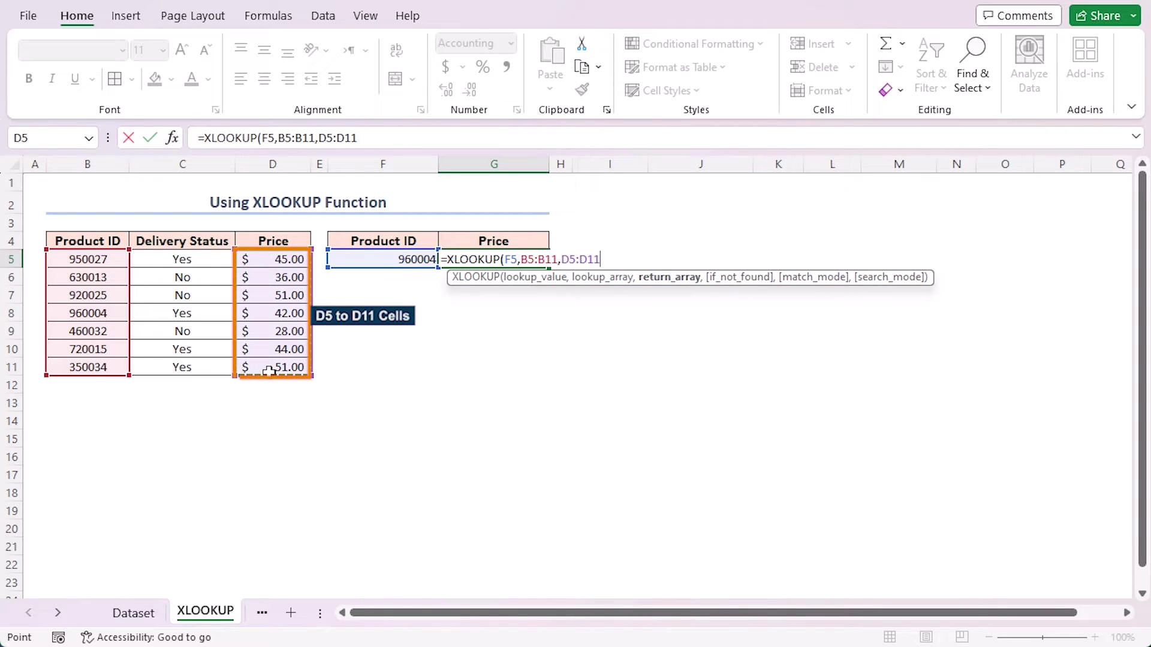
text())
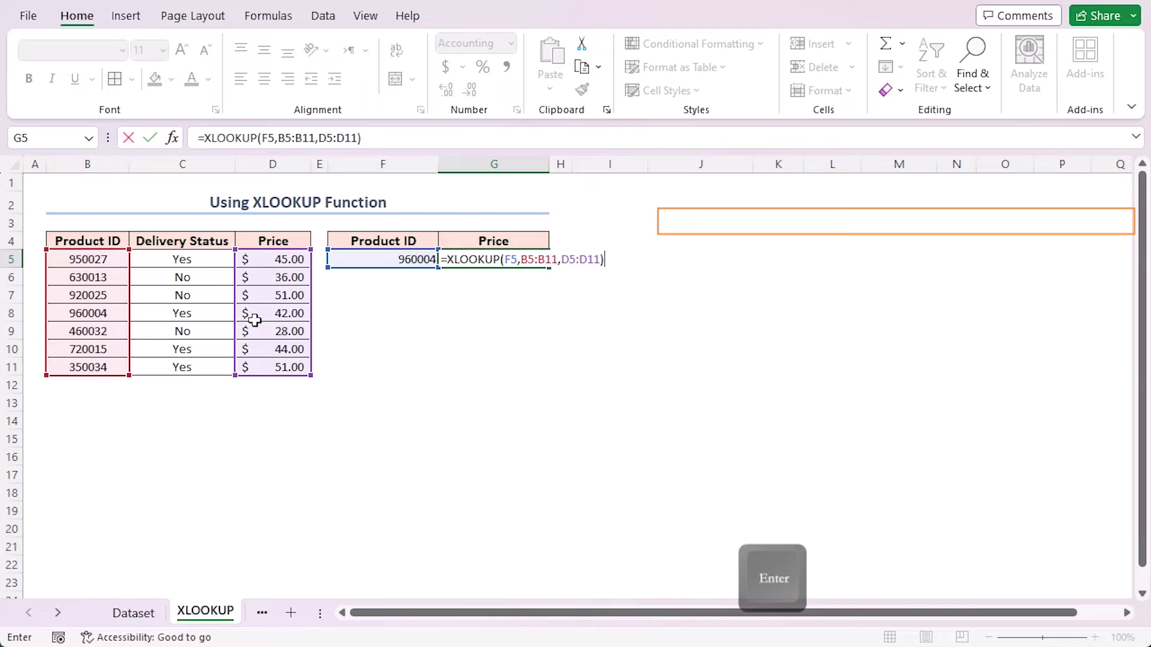
key(Return)
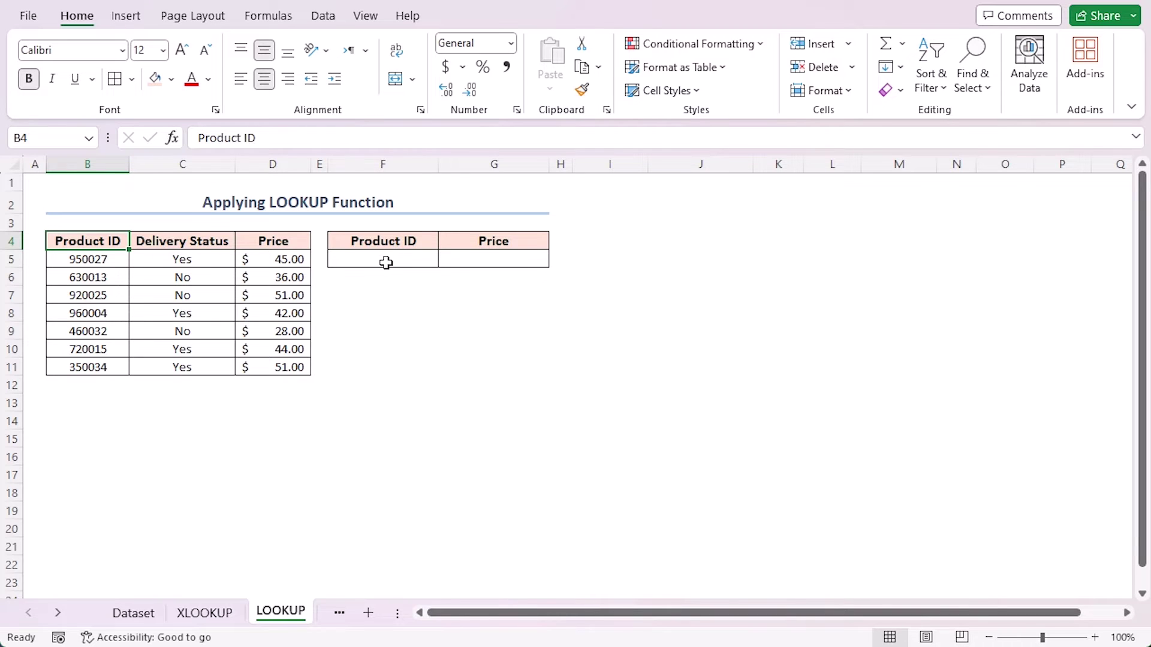
Step: Add List data validation to F5 with source =$B$5:$B$11, then check its dropdown
click(385, 263)
click(323, 16)
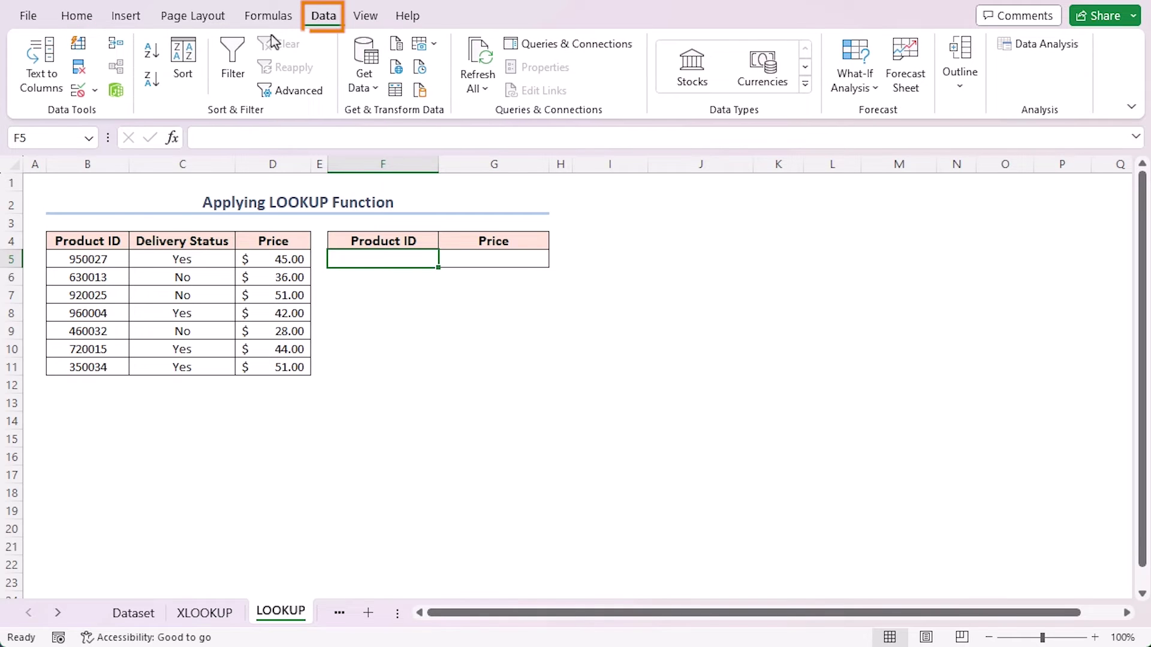
click(79, 92)
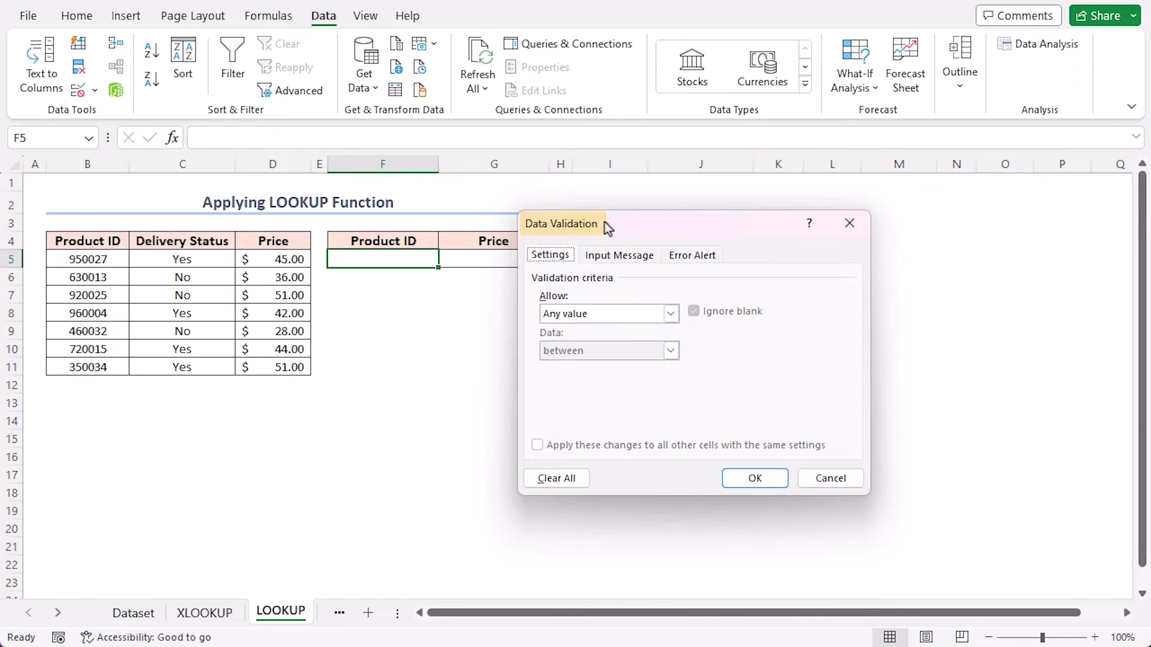
mouse_move(606, 221)
mouse_down()
mouse_move(660, 215)
mouse_move(642, 209)
mouse_up()
click(706, 301)
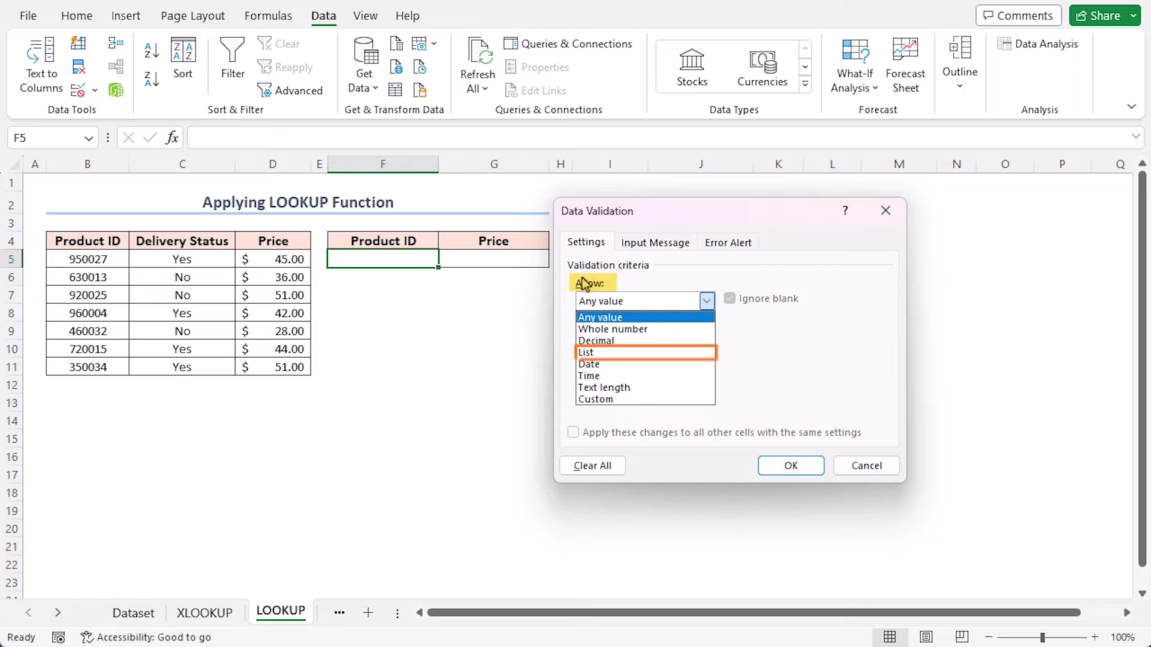
click(593, 354)
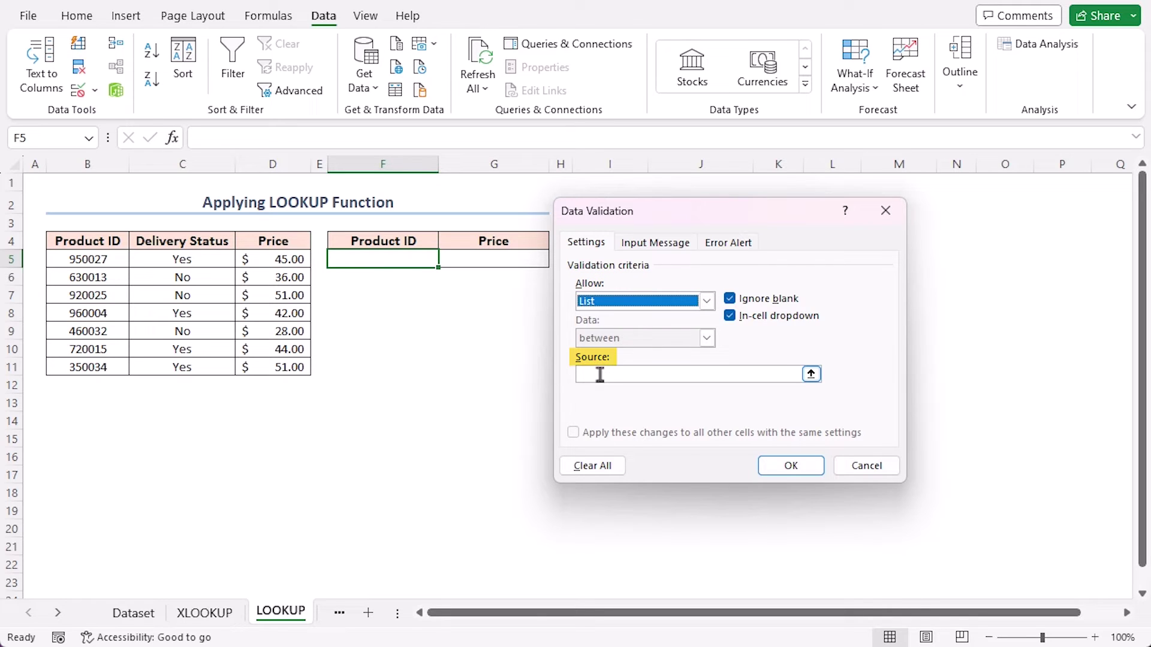
click(599, 374)
drag(85, 259, 89, 369)
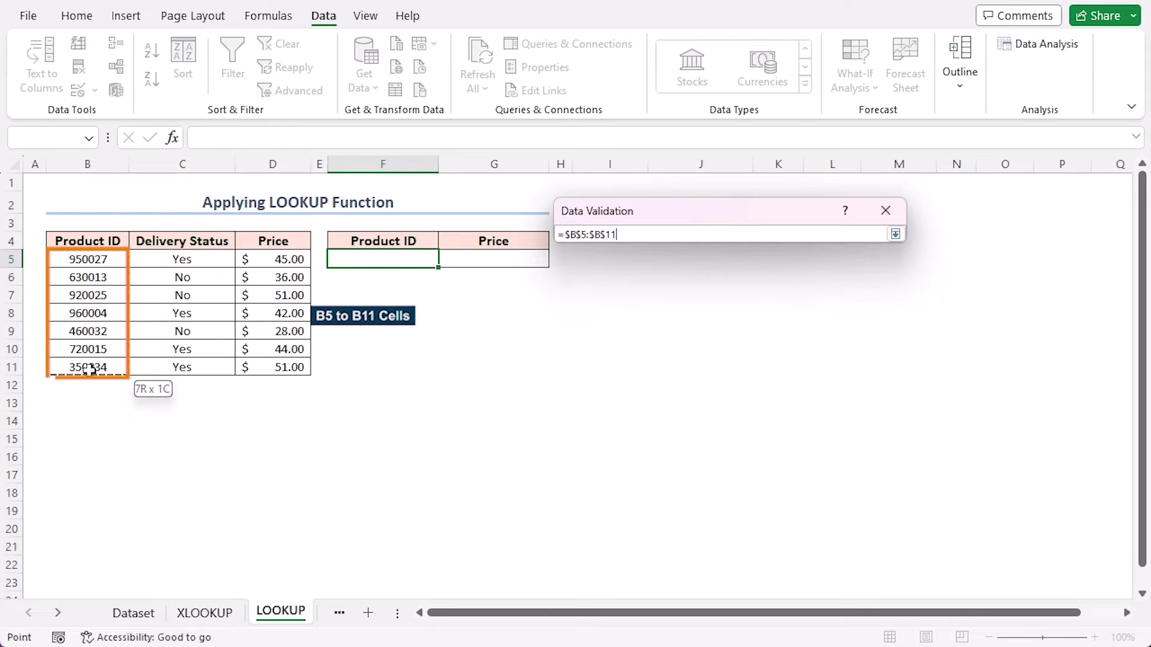
click(800, 466)
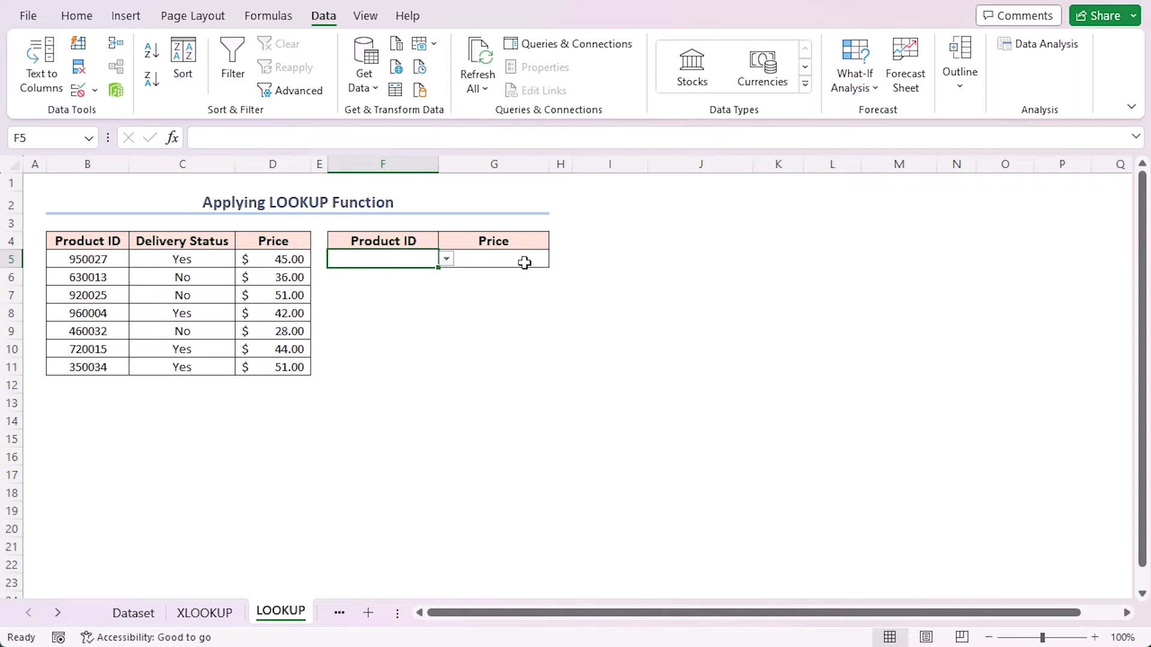
click(446, 259)
click(447, 262)
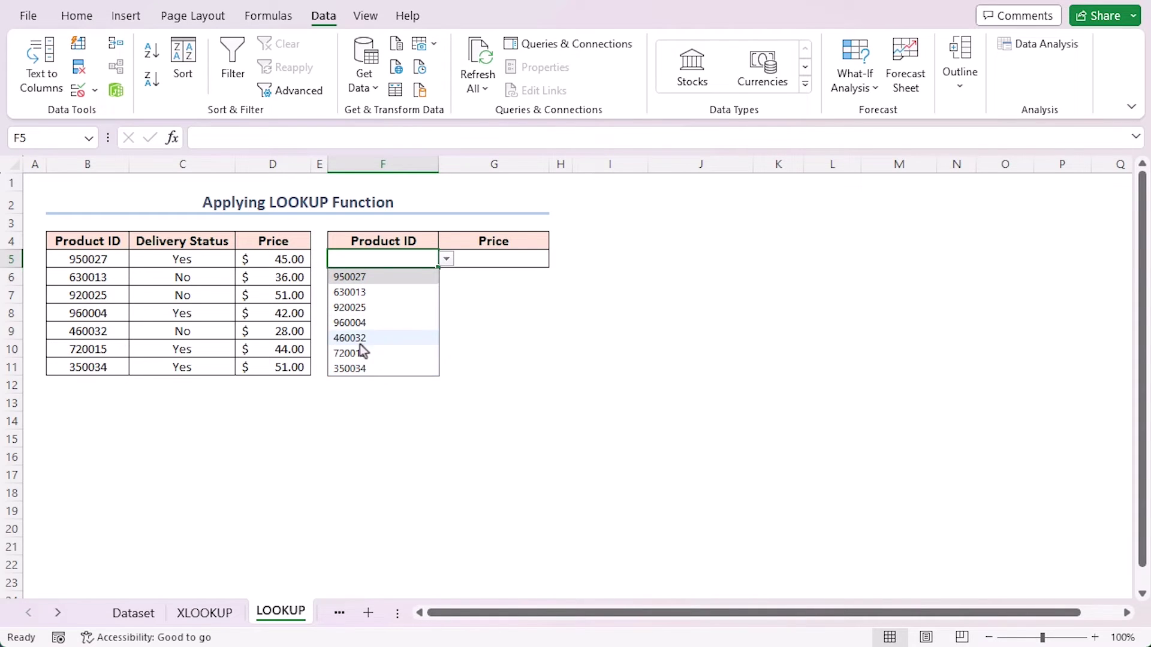
Step: Pick 960004 in F5 and enter =LOOKUP(F5,B5:B11,D5:D11) in G5, returning $42.00
click(354, 322)
click(493, 262)
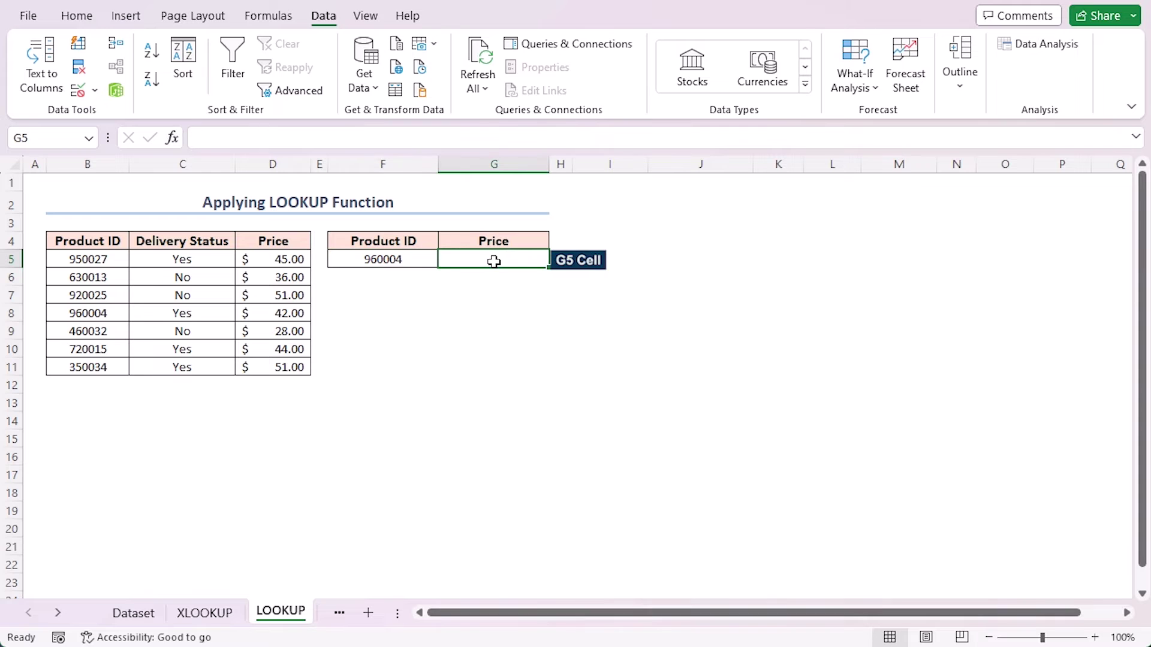
text(=)
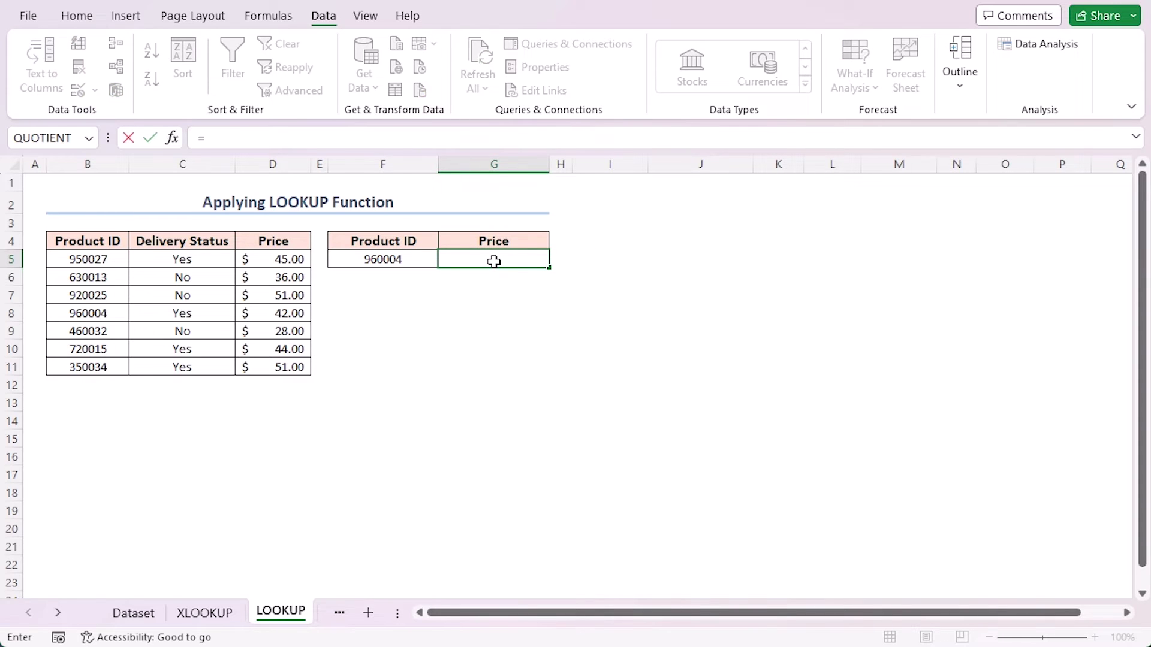
text(LOOKUP()
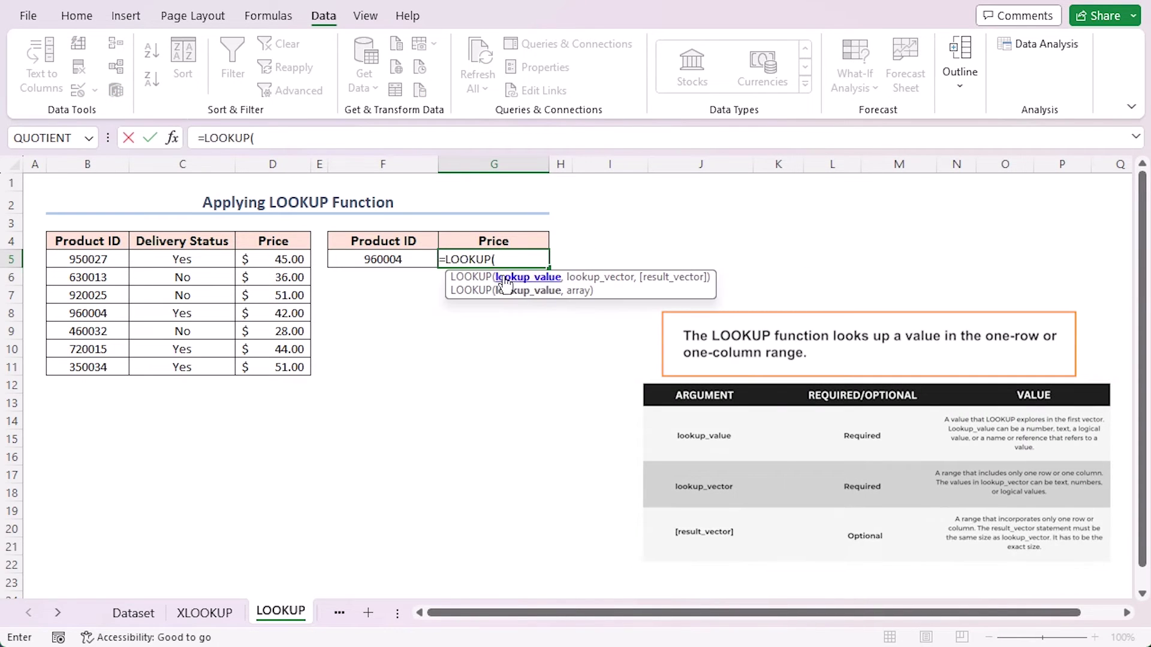
click(388, 259)
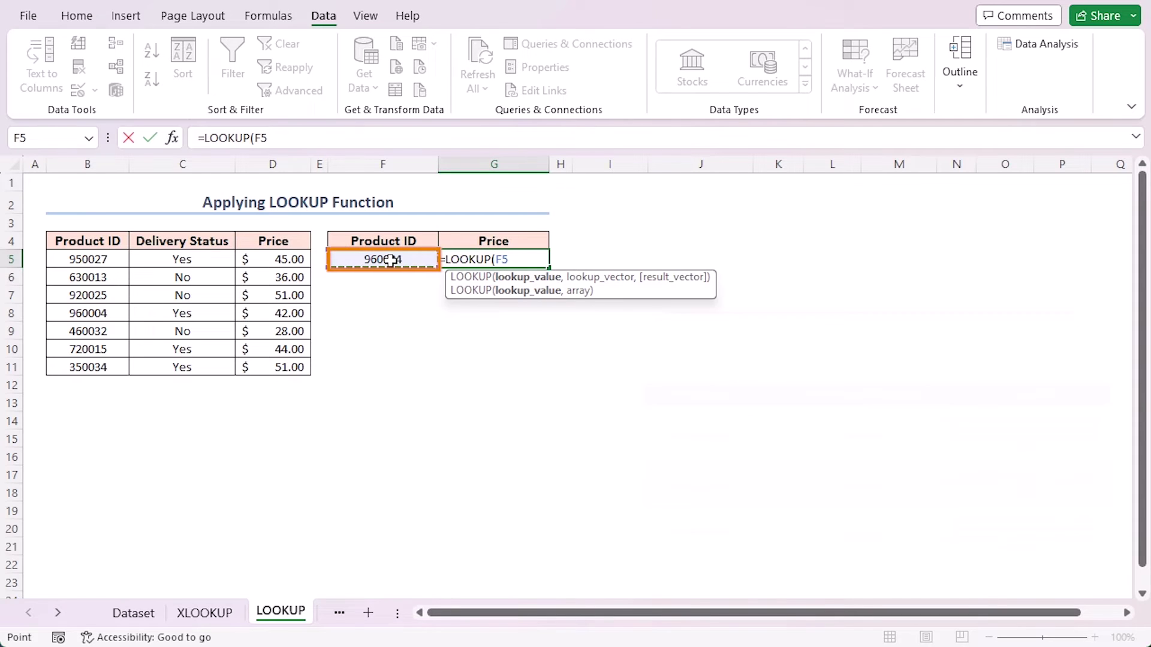
text(,)
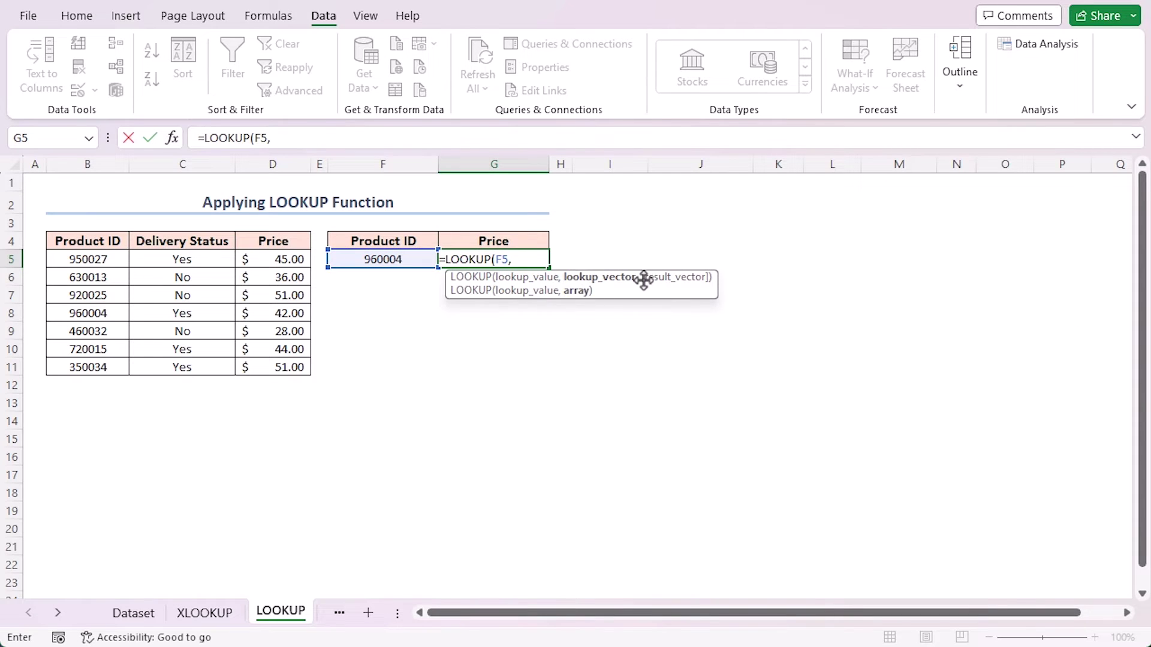
drag(85, 258, 91, 367)
text(,)
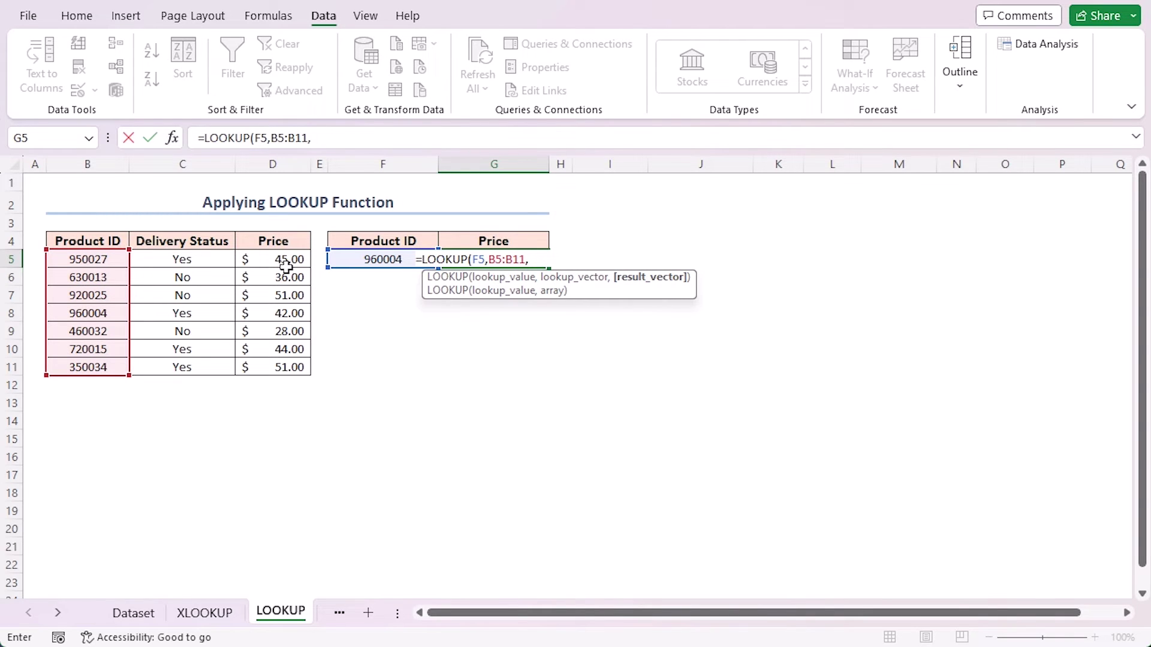
drag(282, 262, 279, 367)
text())
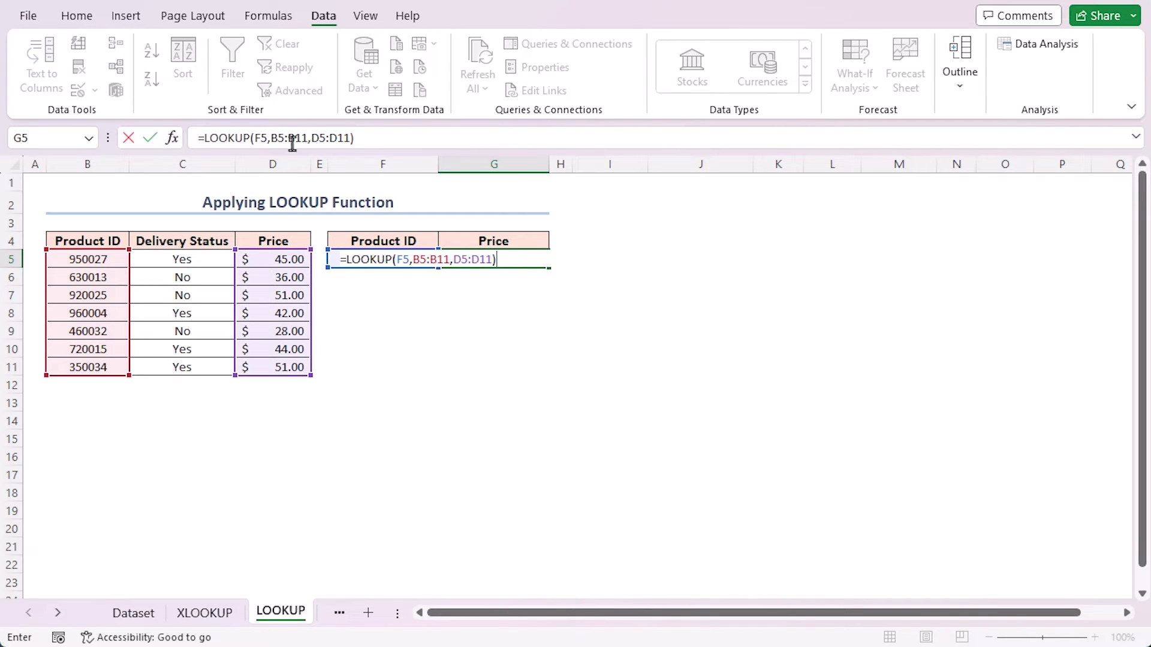
key(Return)
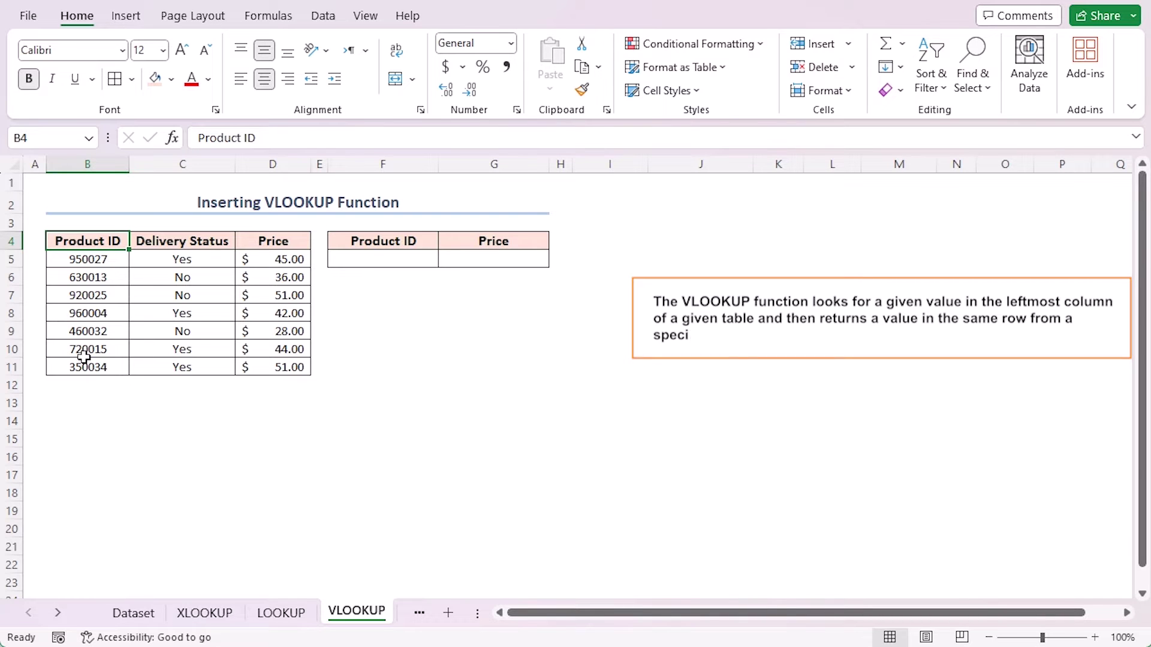
Step: Pick product ID 960004 from F5's dropdown on the VLOOKUP sheet
click(391, 261)
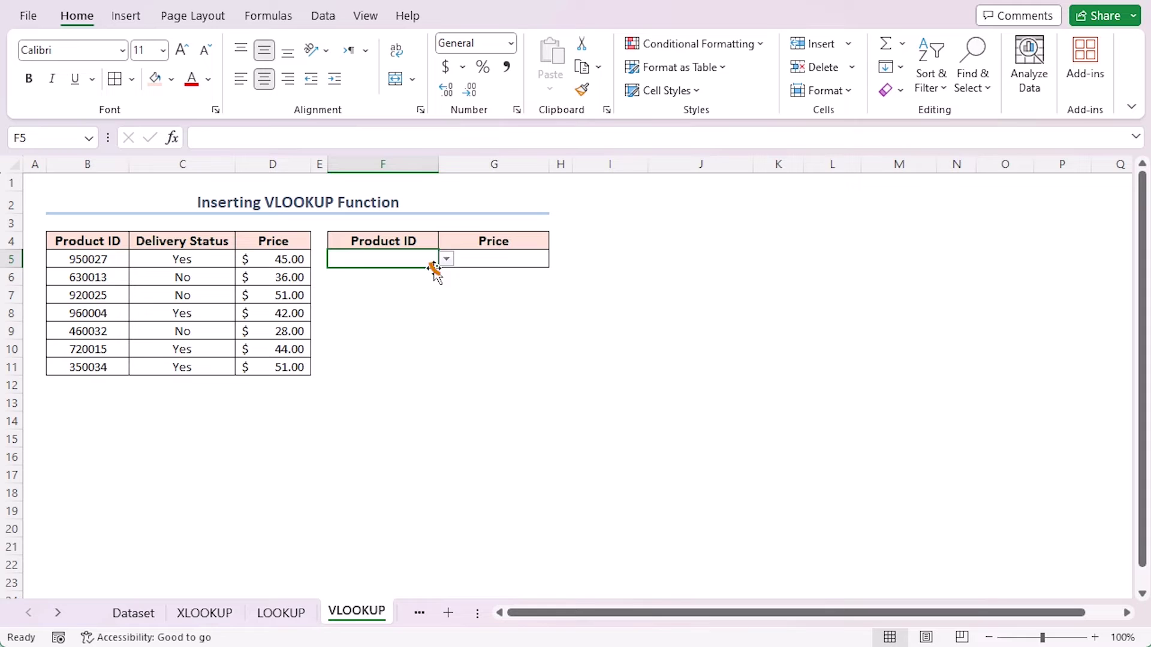
click(446, 259)
click(344, 327)
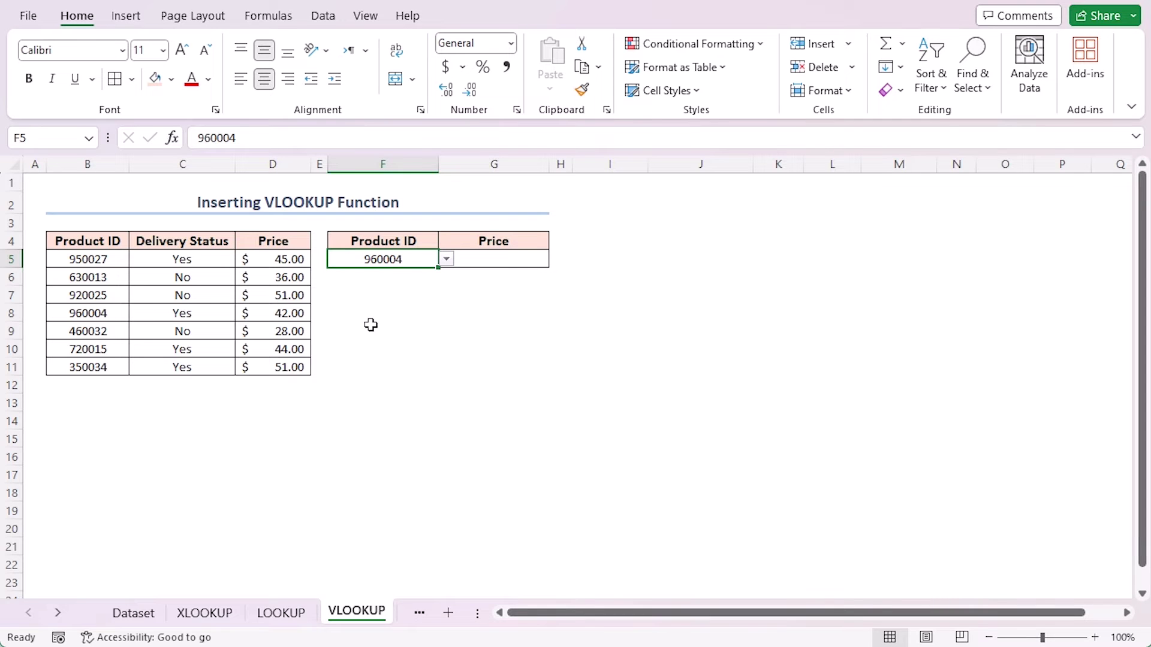
Step: Enter =VLOOKUP(F5,B5:D11,3,FALSE) in G5 for an exact-match price of $42.00
click(514, 257)
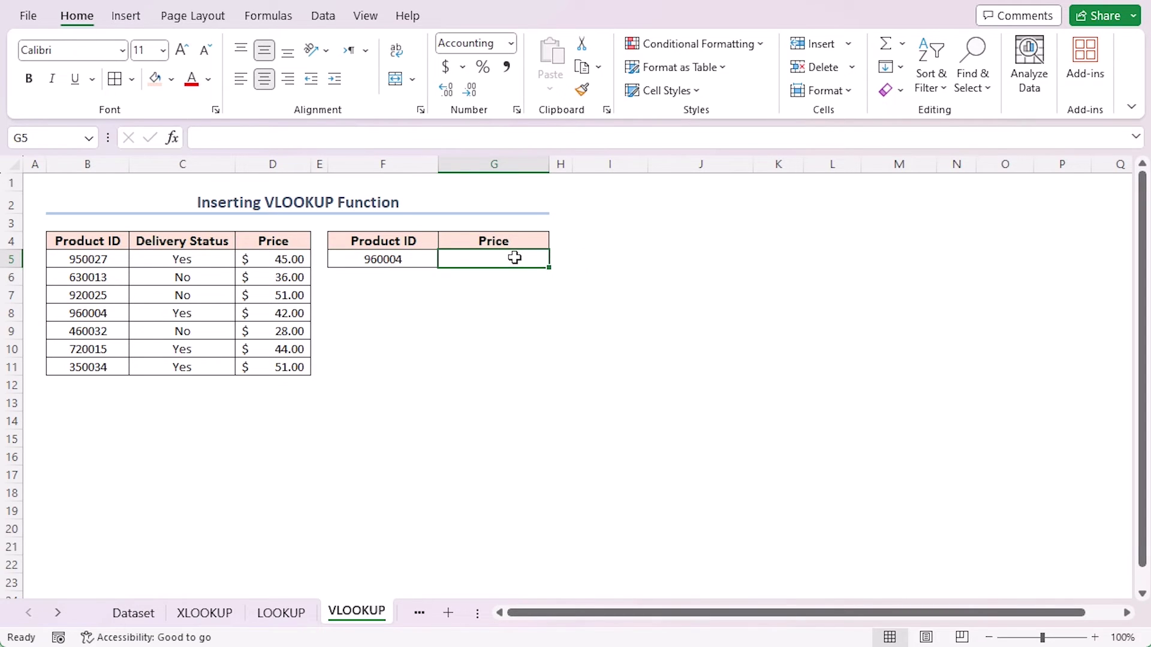
text(=VLOOKUP()
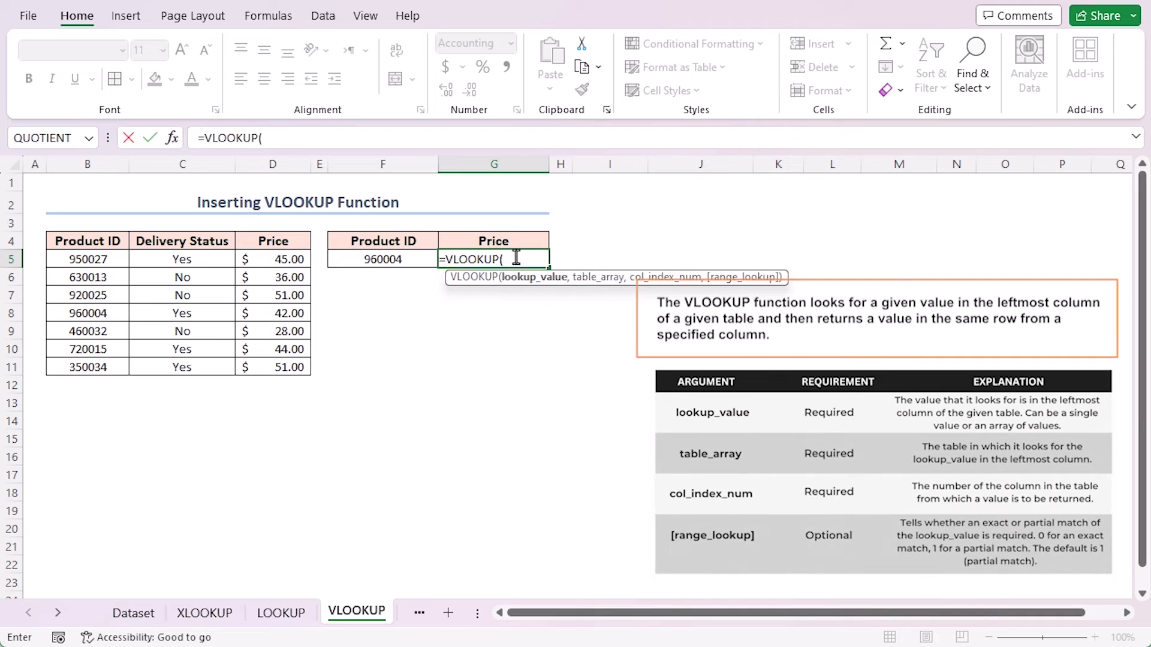
click(375, 259)
text(,)
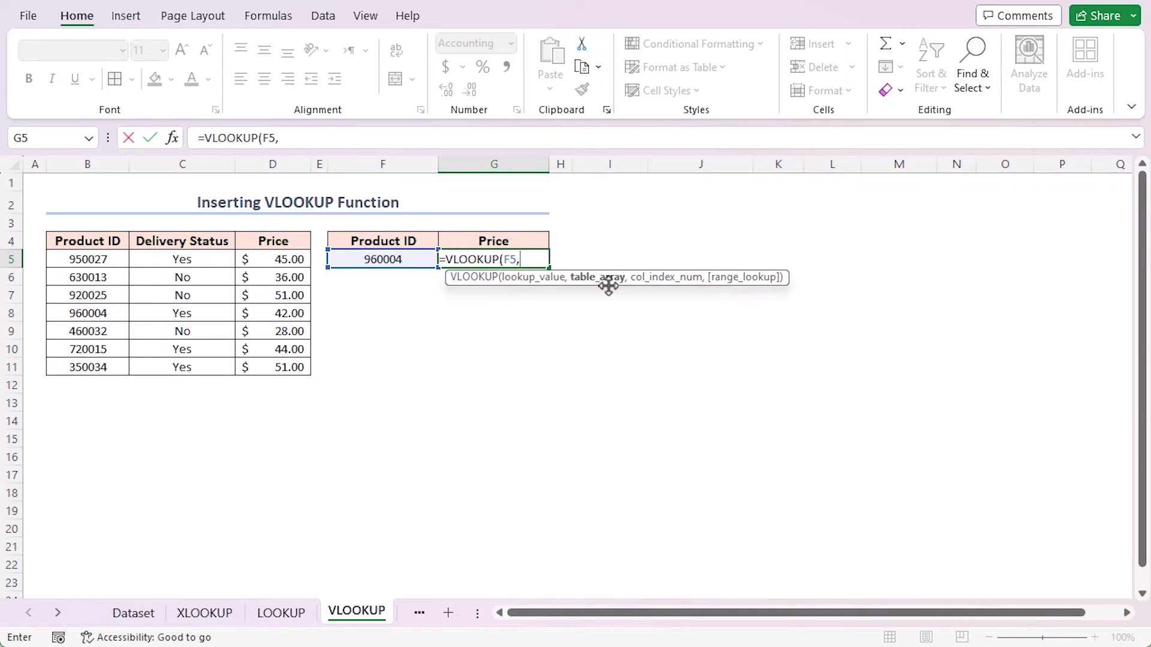
mouse_move(83, 259)
mouse_down()
mouse_move(213, 363)
mouse_move(268, 367)
mouse_up()
text(,)
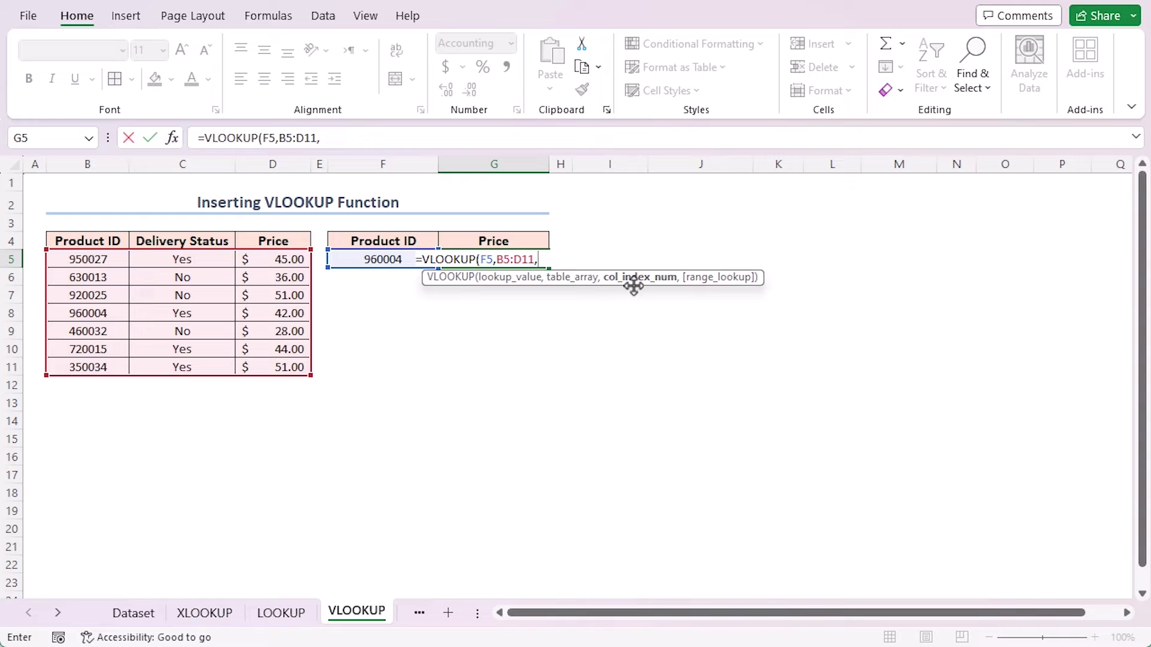
text(3)
text(,)
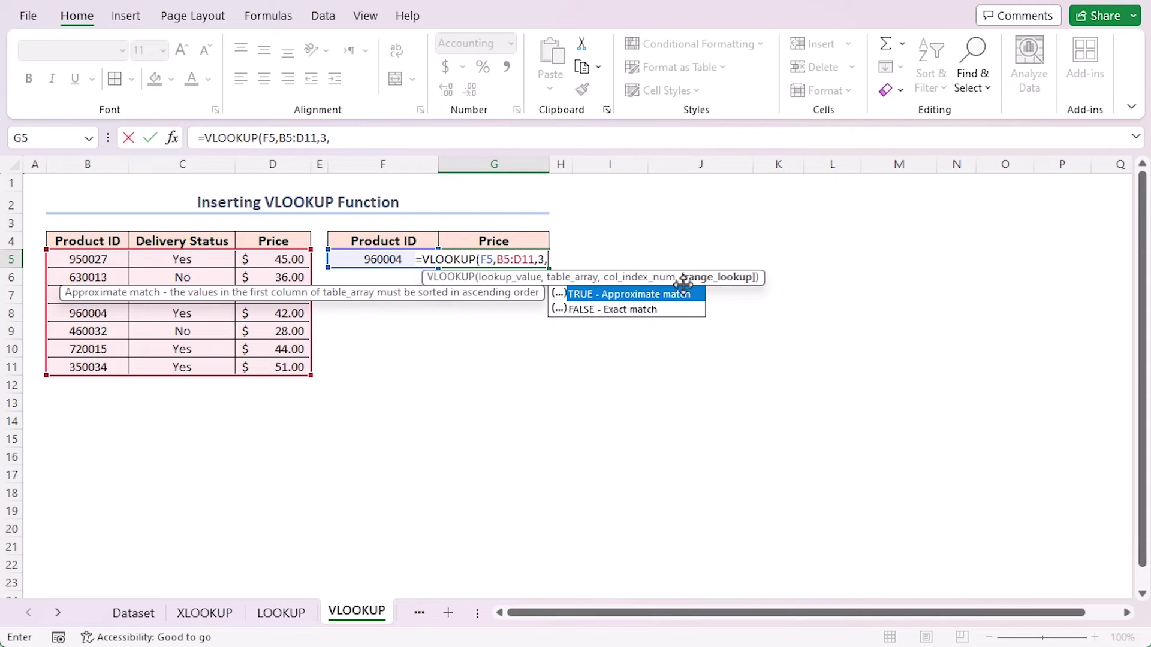
click(599, 310)
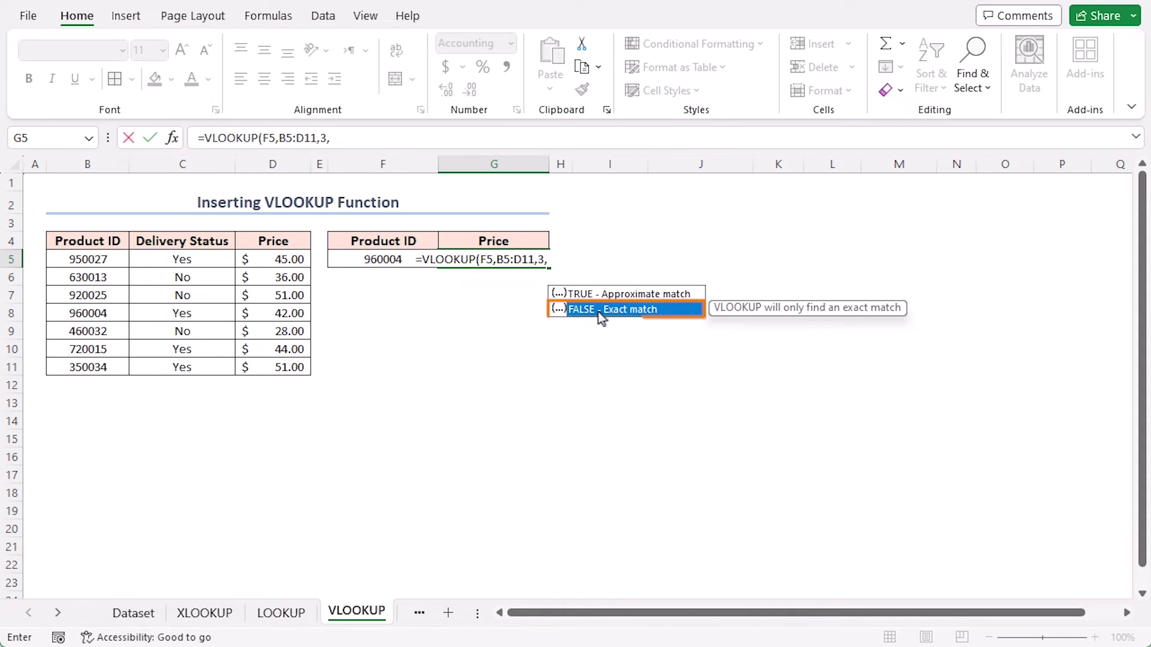
double_click(600, 311)
text())
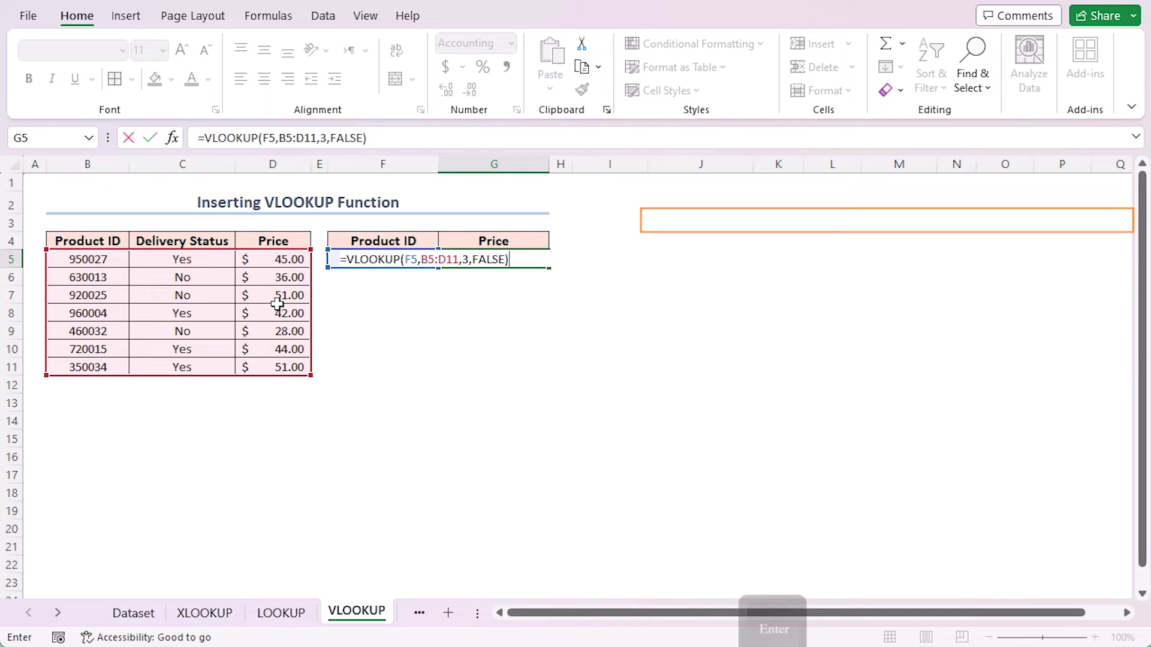
key(Return)
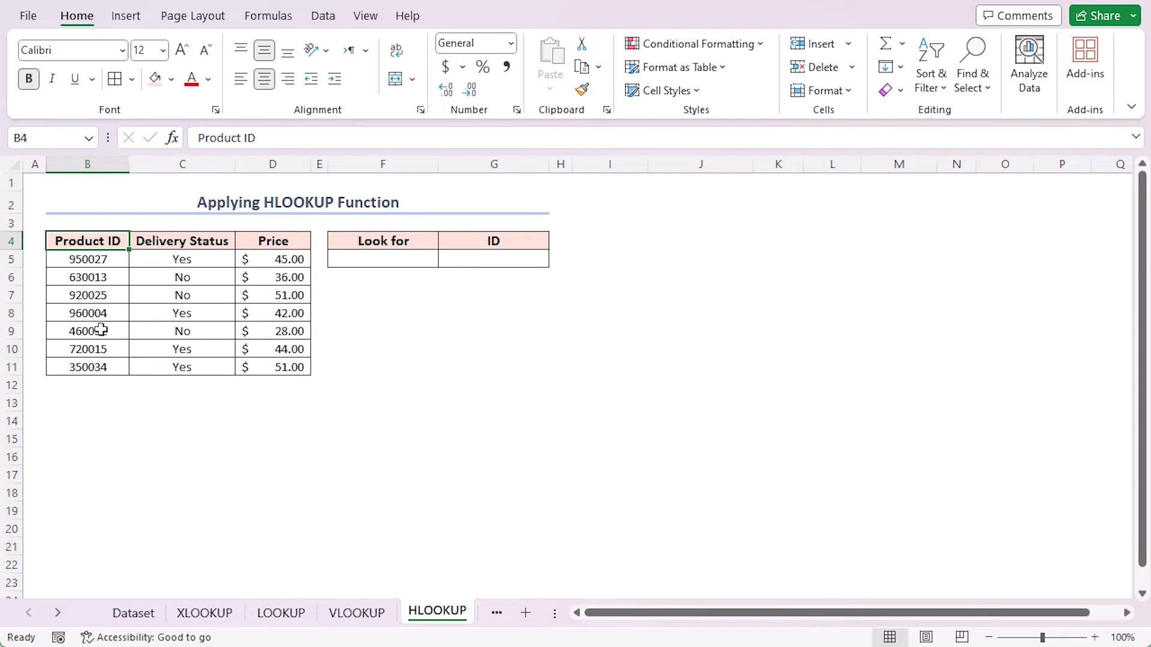
Step: Type 'Product ID' into F5 on the HLOOKUP sheet
click(407, 258)
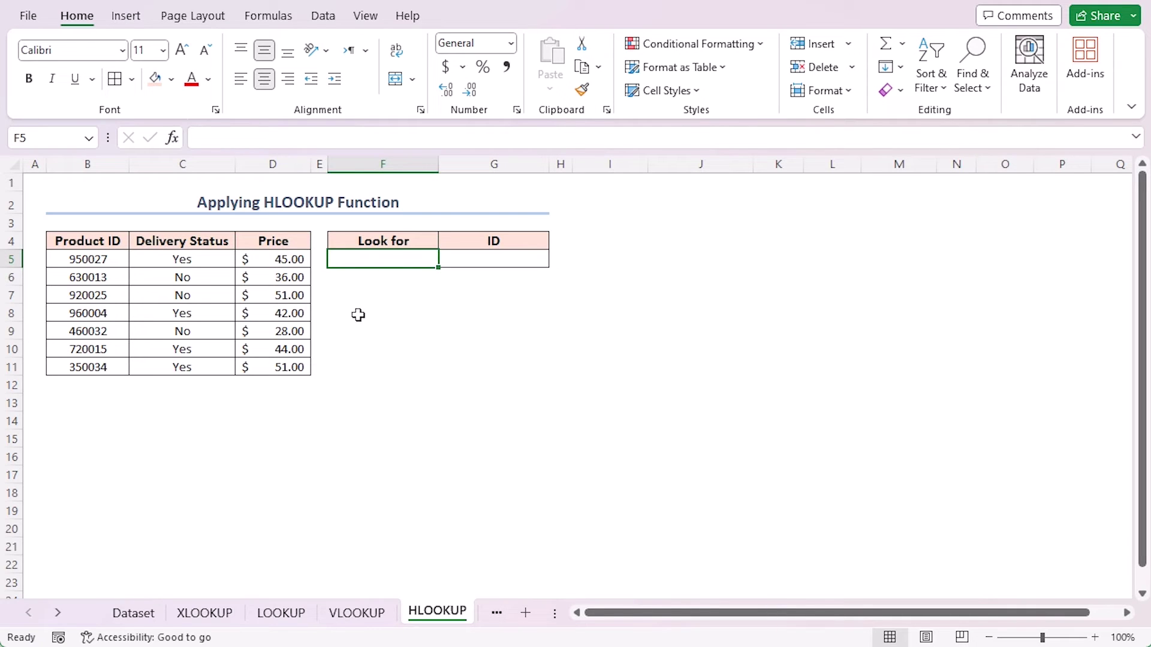
text(Product ID)
key(Return)
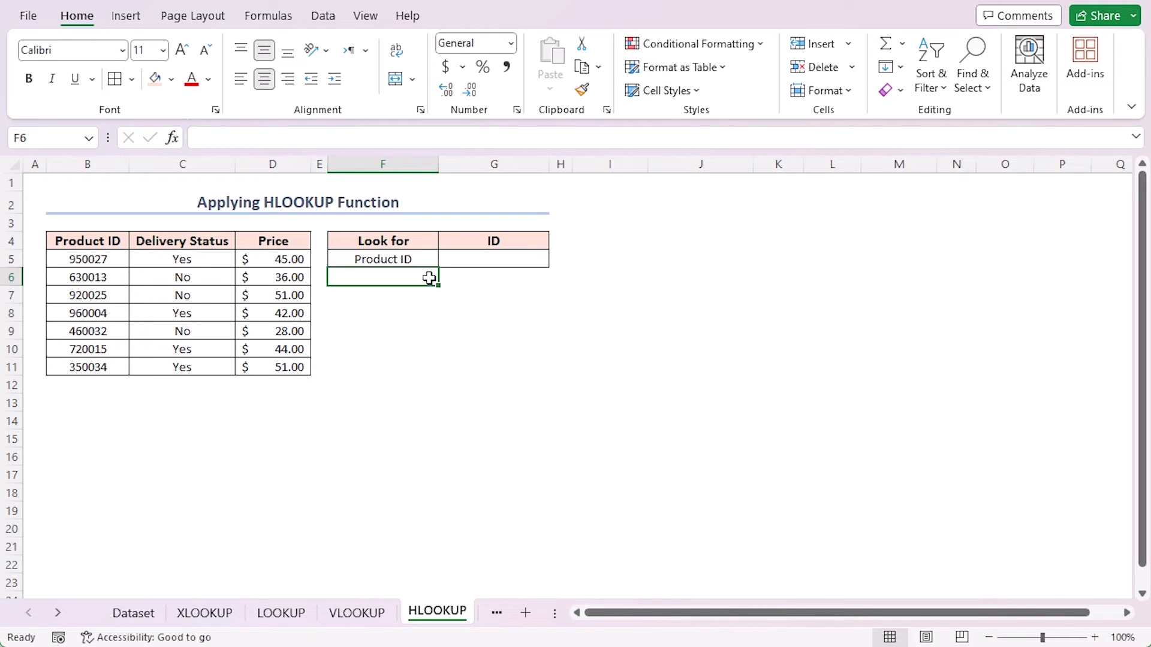
Step: Enter =HLOOKUP(F5,B4:D11,5,0) in G5, returning product ID 960004
click(490, 262)
text(=)
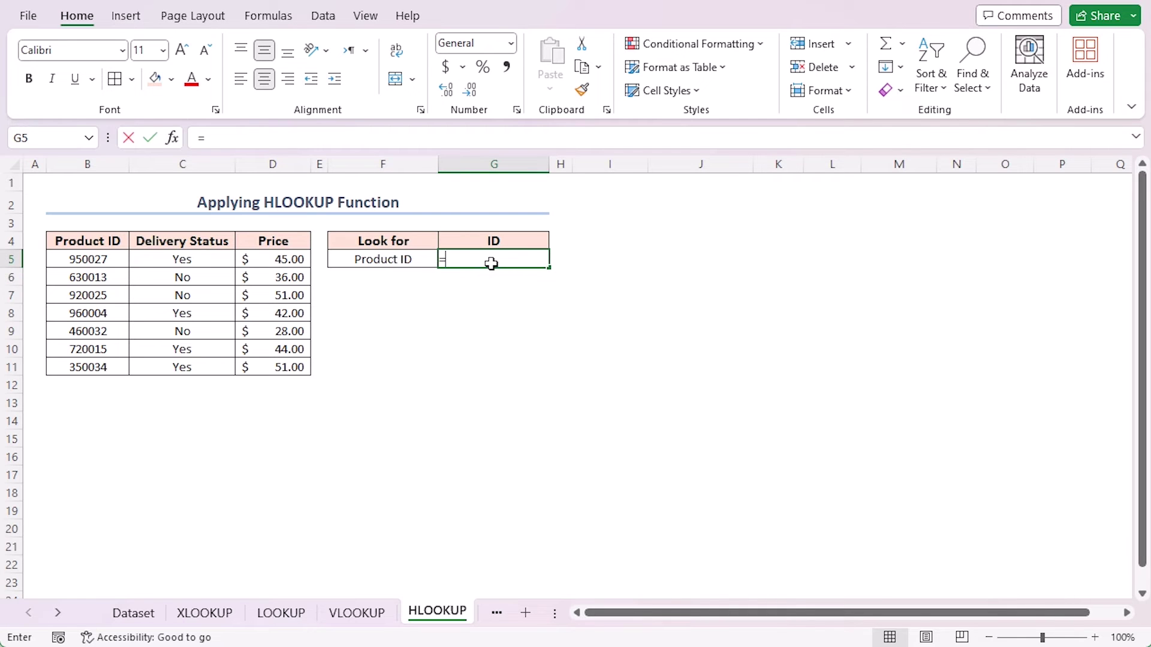
text(HLOOKUP()
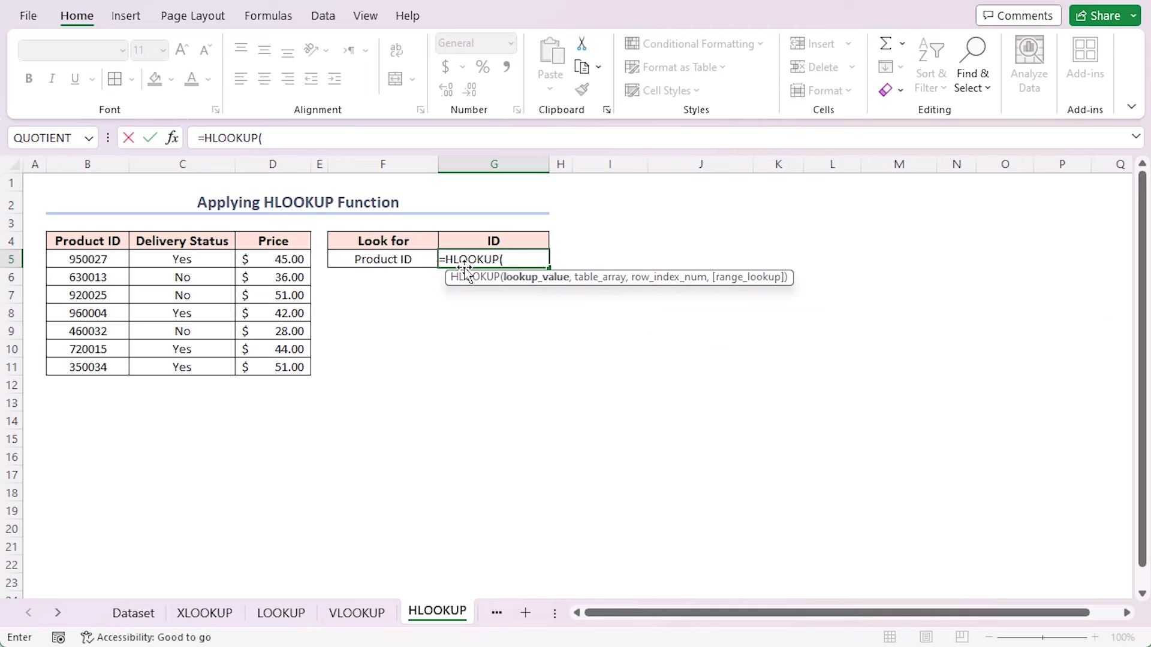
click(389, 259)
text(,)
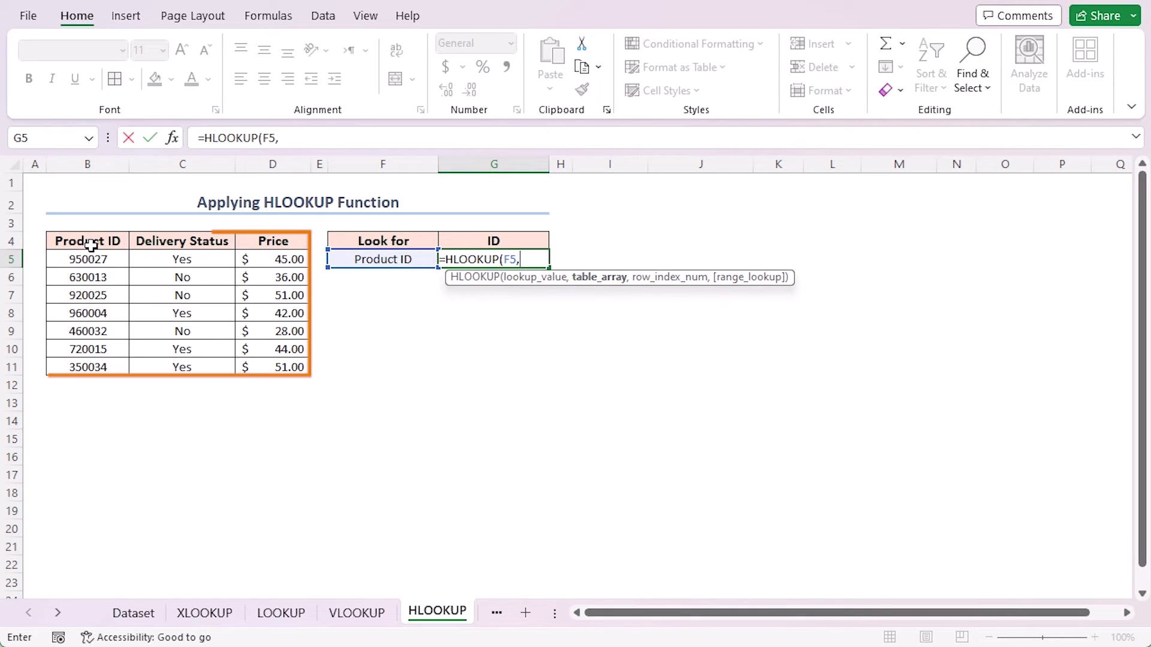
drag(87, 243, 298, 365)
text(,)
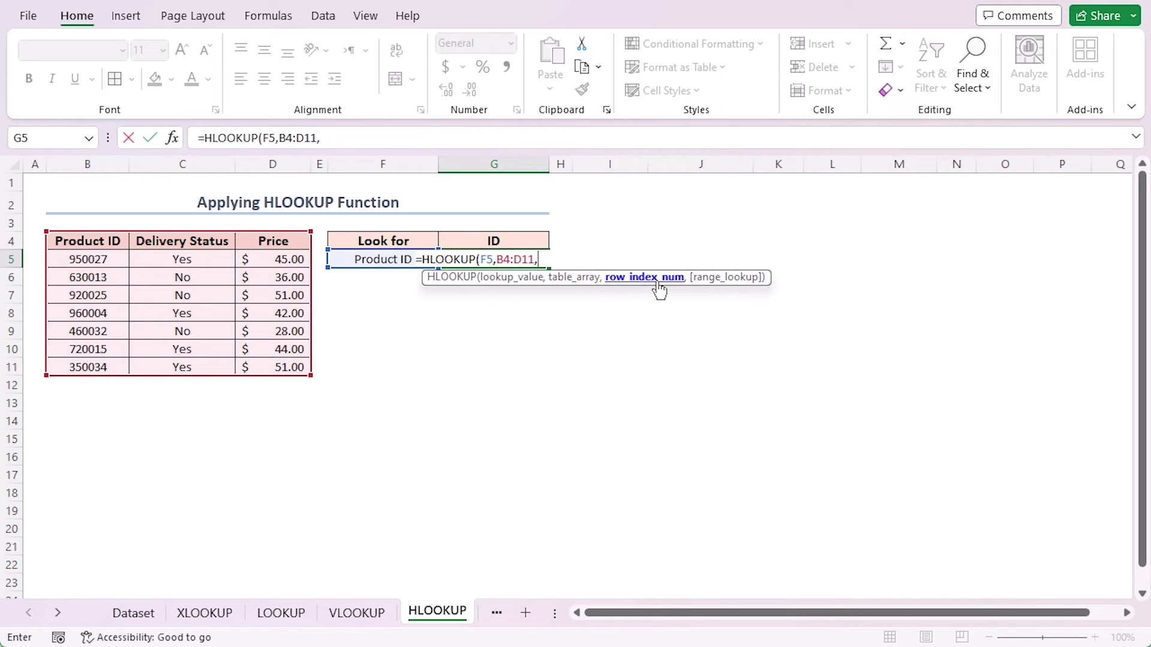
text(5,)
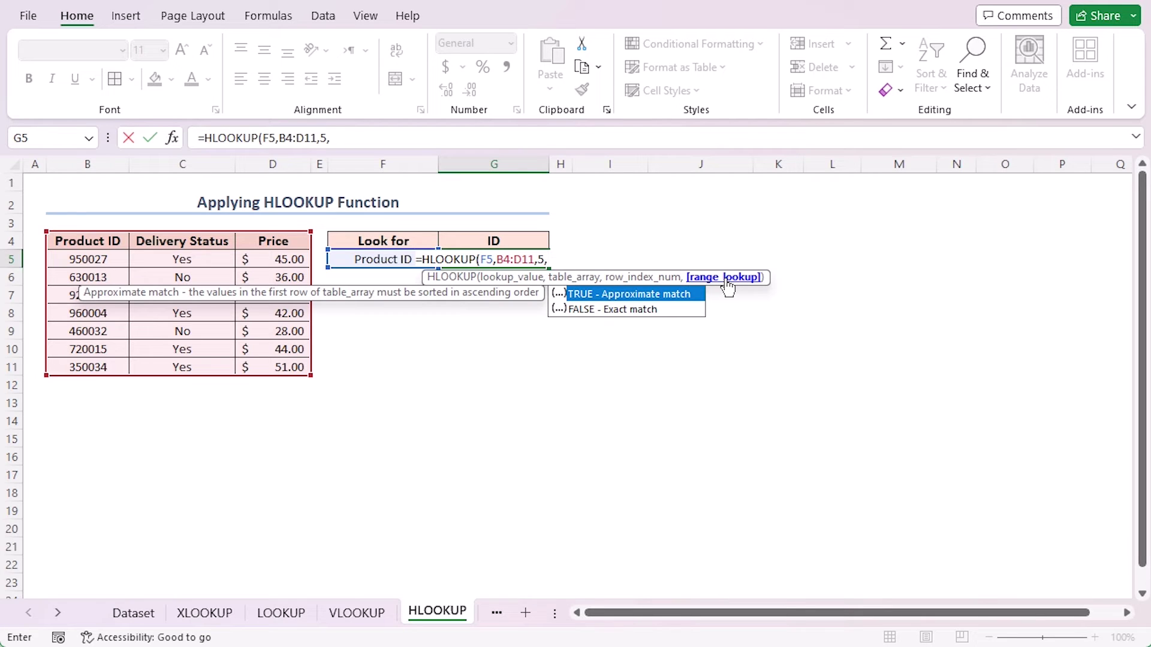
text(0)
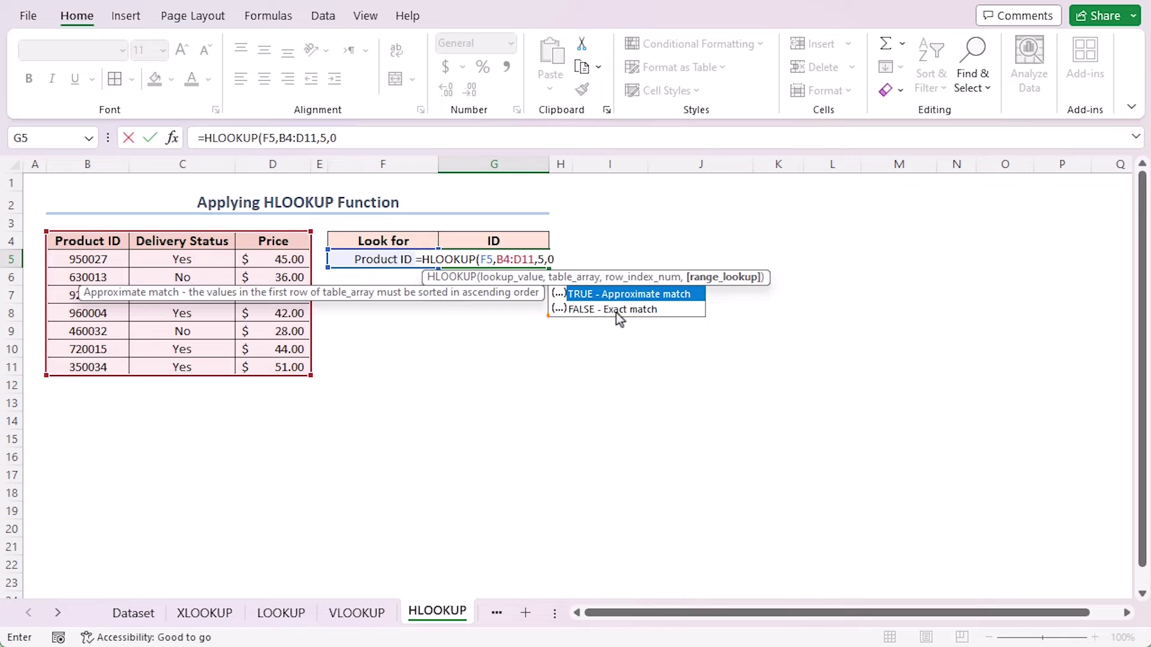
text())
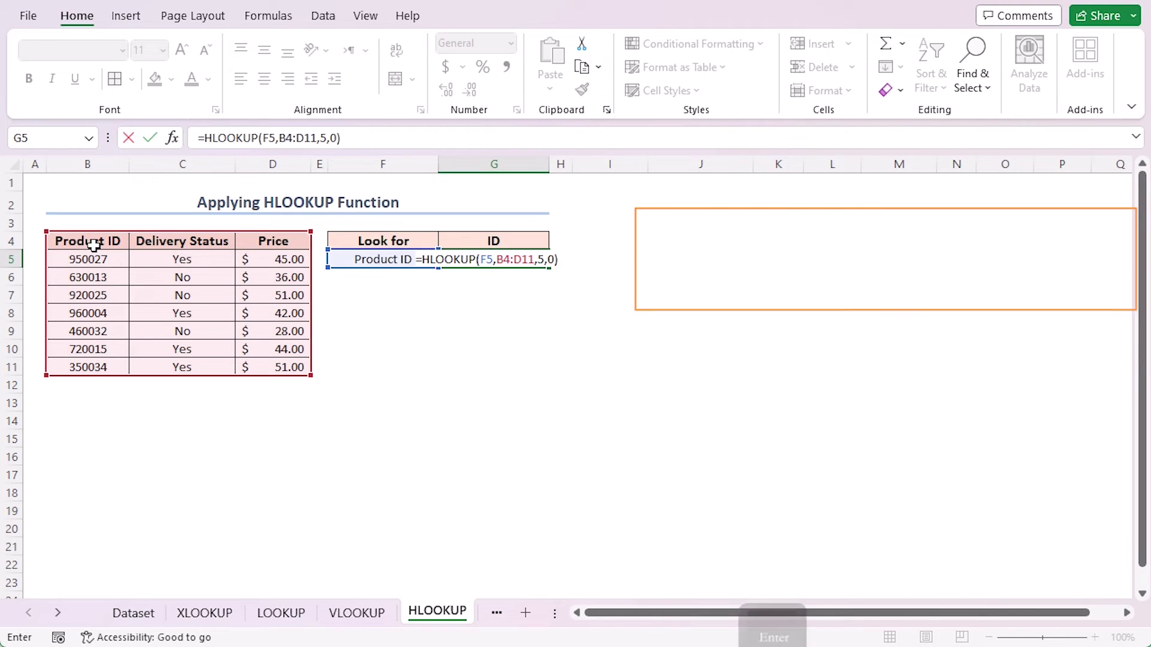
key(Return)
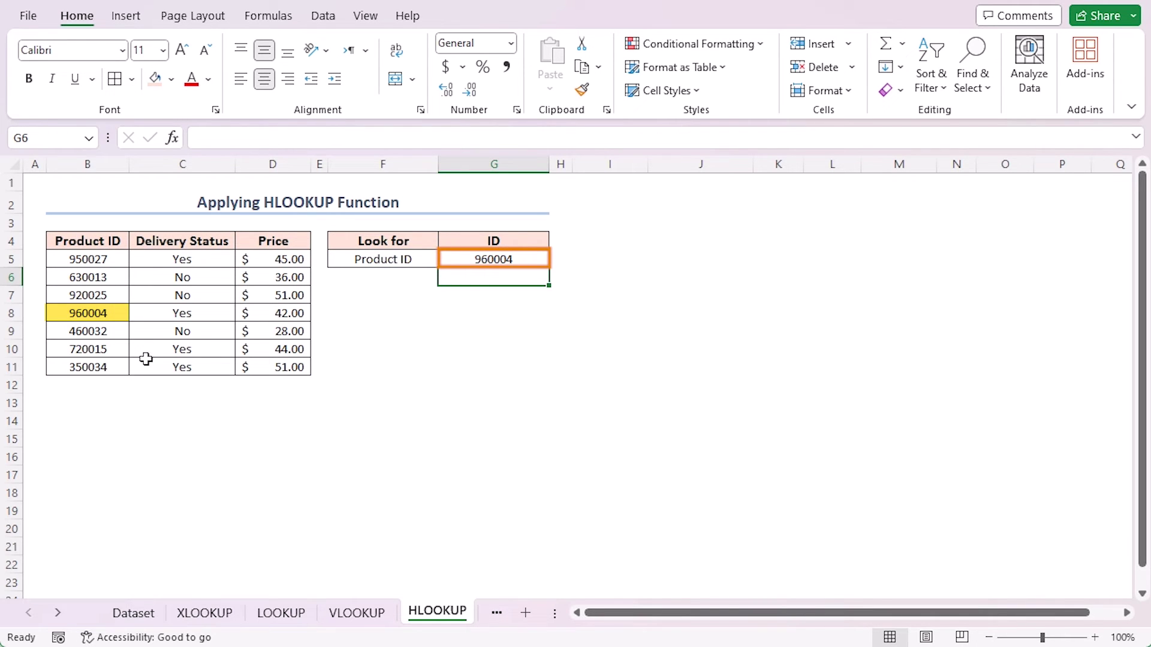
Step: Select G5 to review the finished HLOOKUP formula
click(473, 259)
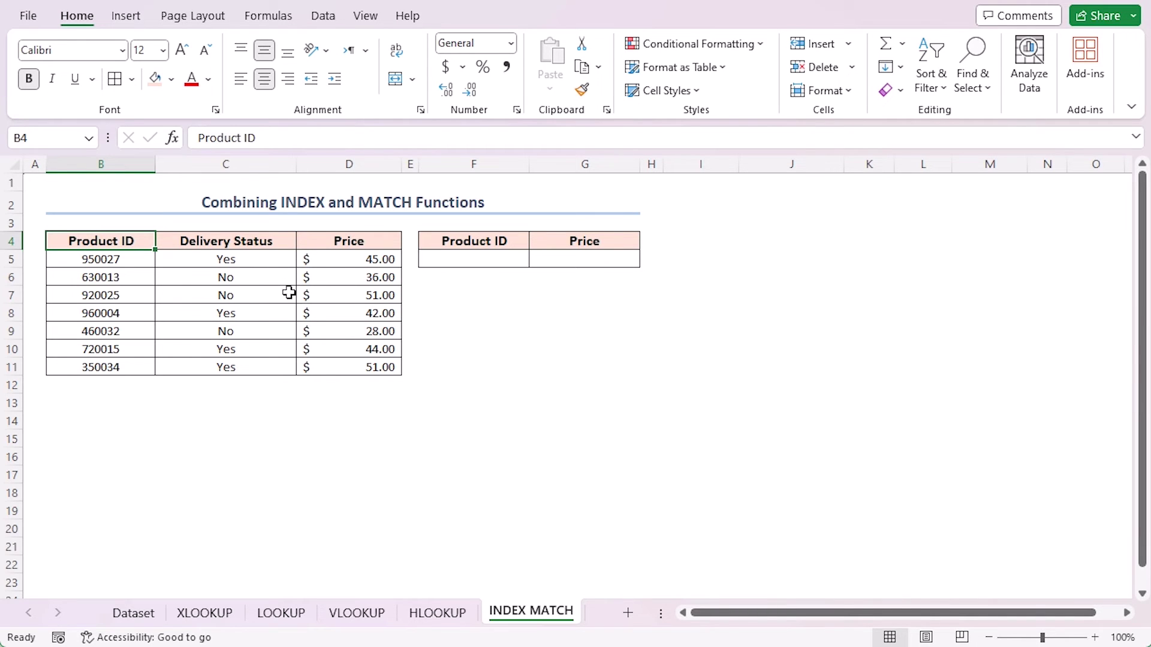
Step: Convert the product data B4:D11 into an Excel table
click(120, 277)
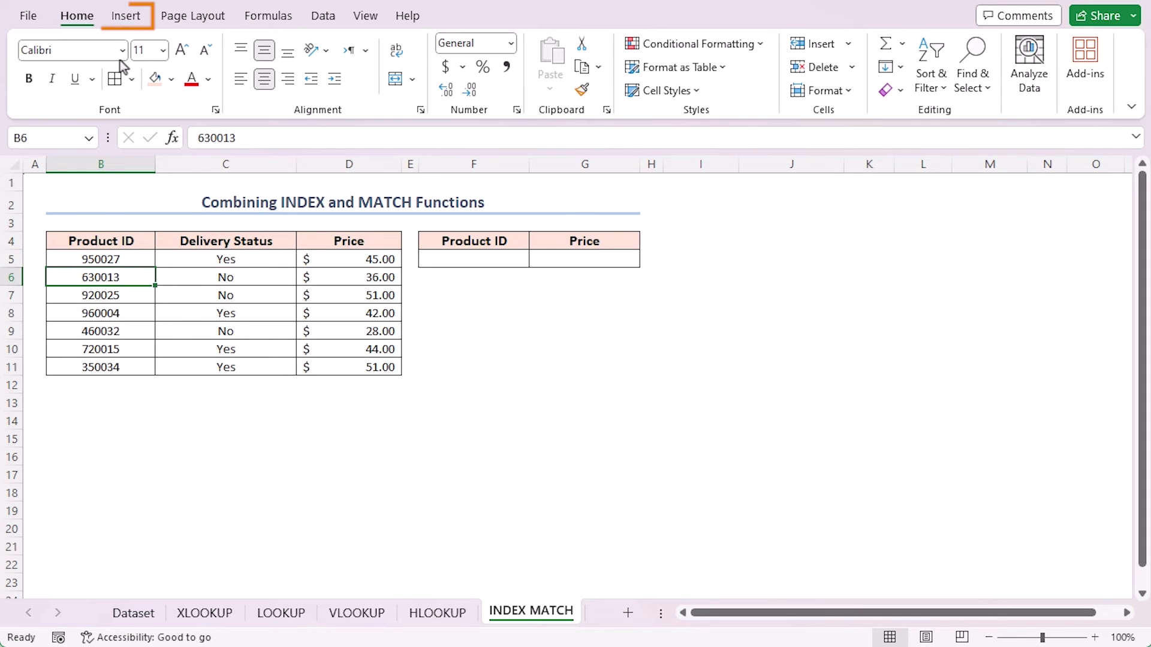
click(126, 17)
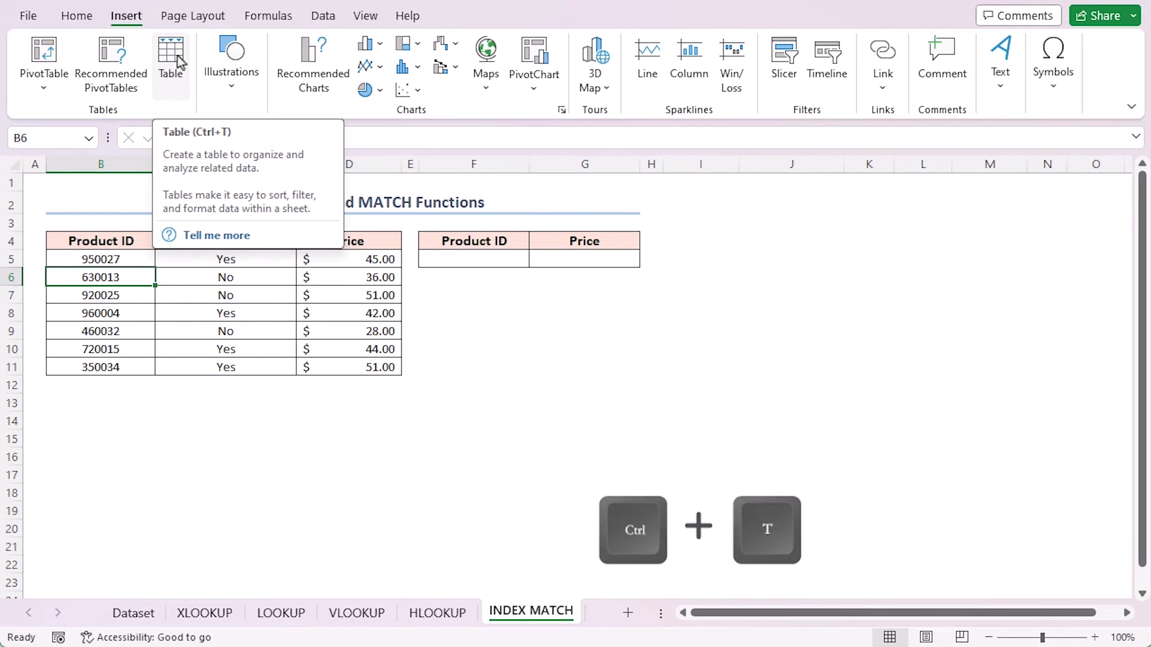
drag(735, 323, 537, 299)
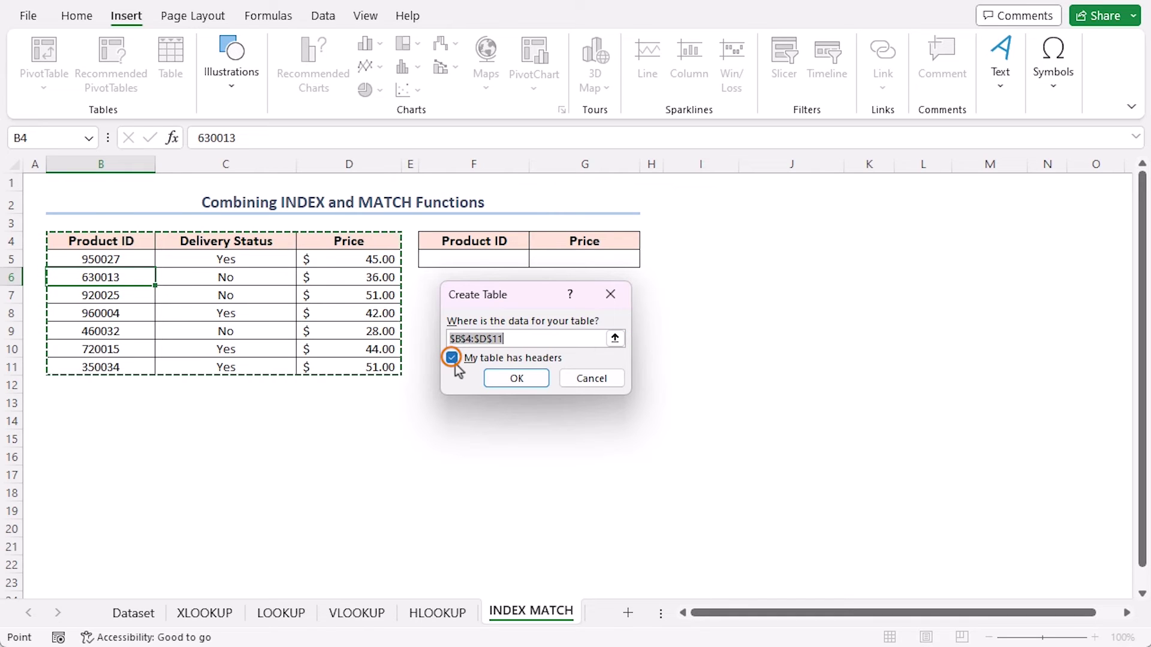
click(517, 379)
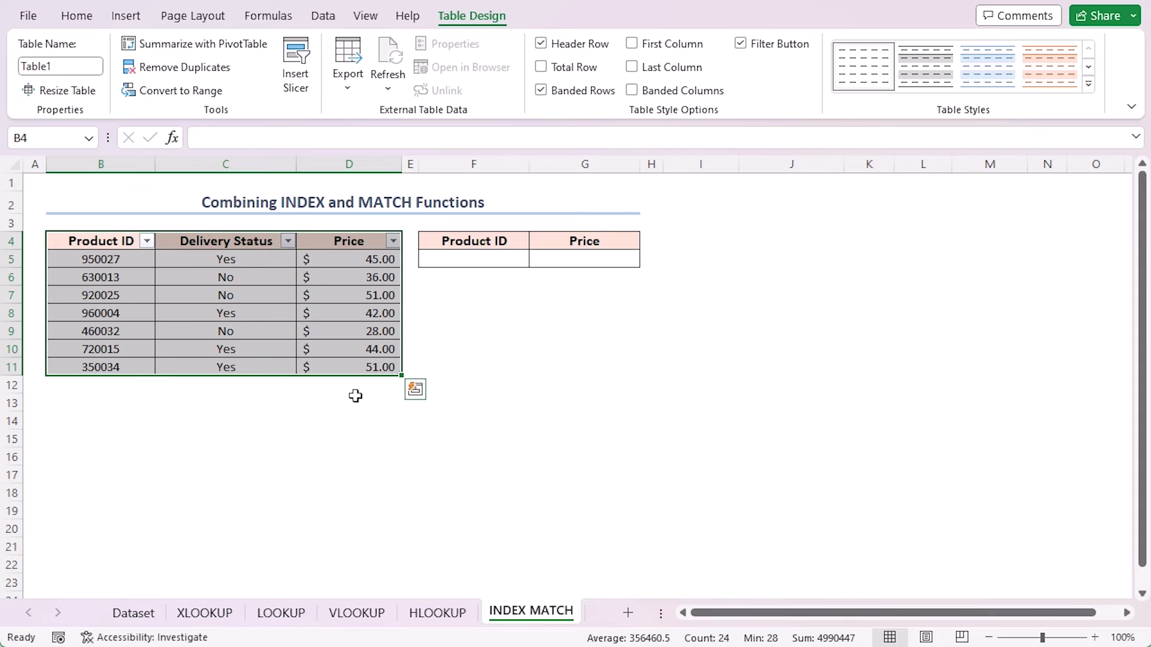
click(493, 297)
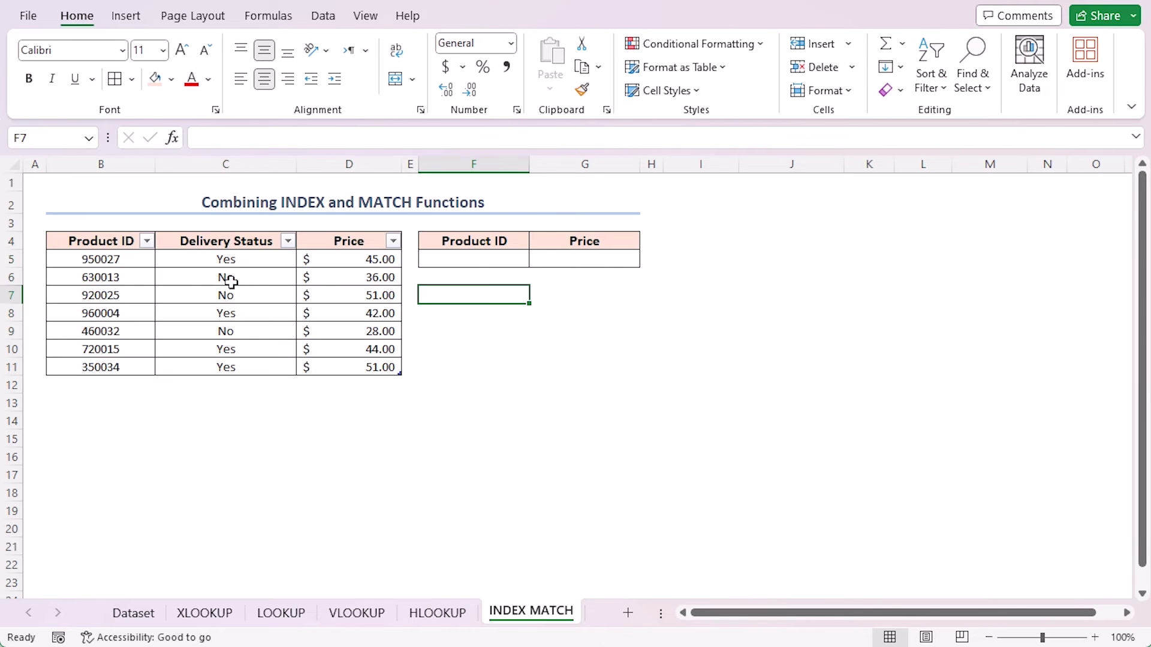
click(210, 279)
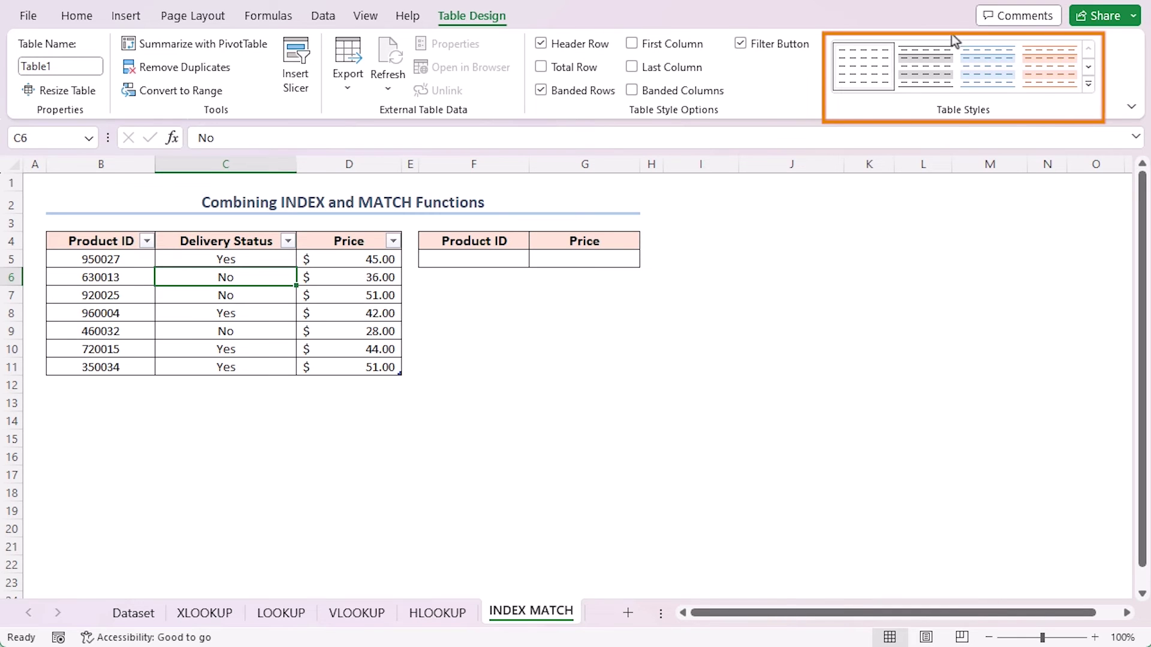
Step: Choose product ID 920025 from F5's dropdown list
click(510, 261)
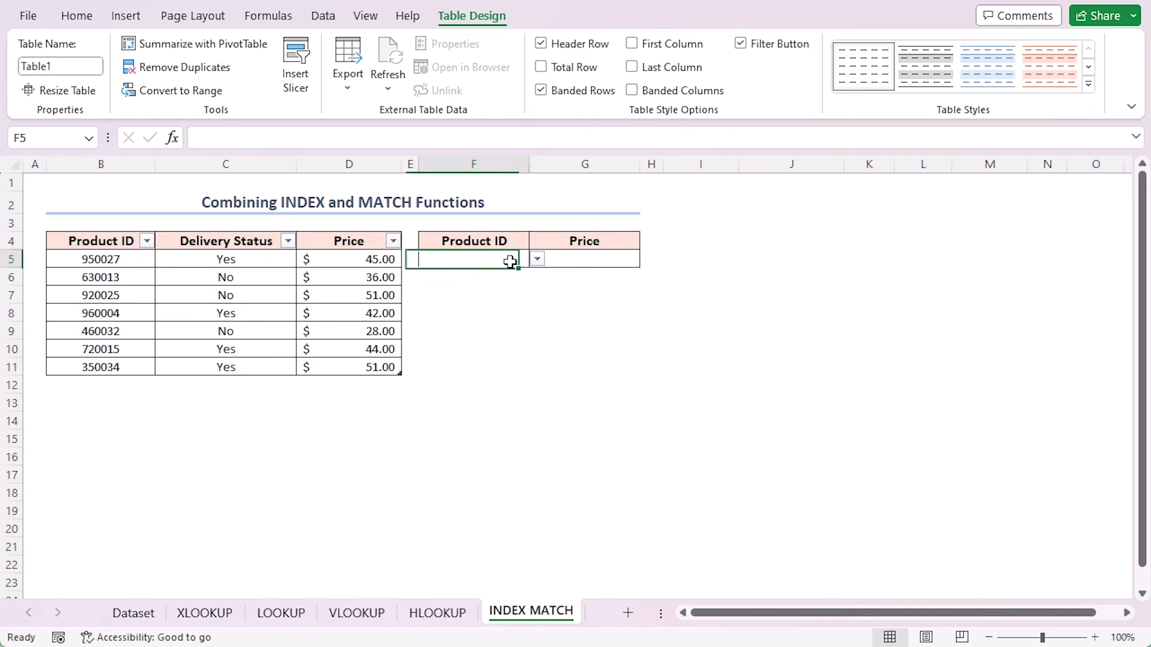
click(537, 258)
click(473, 304)
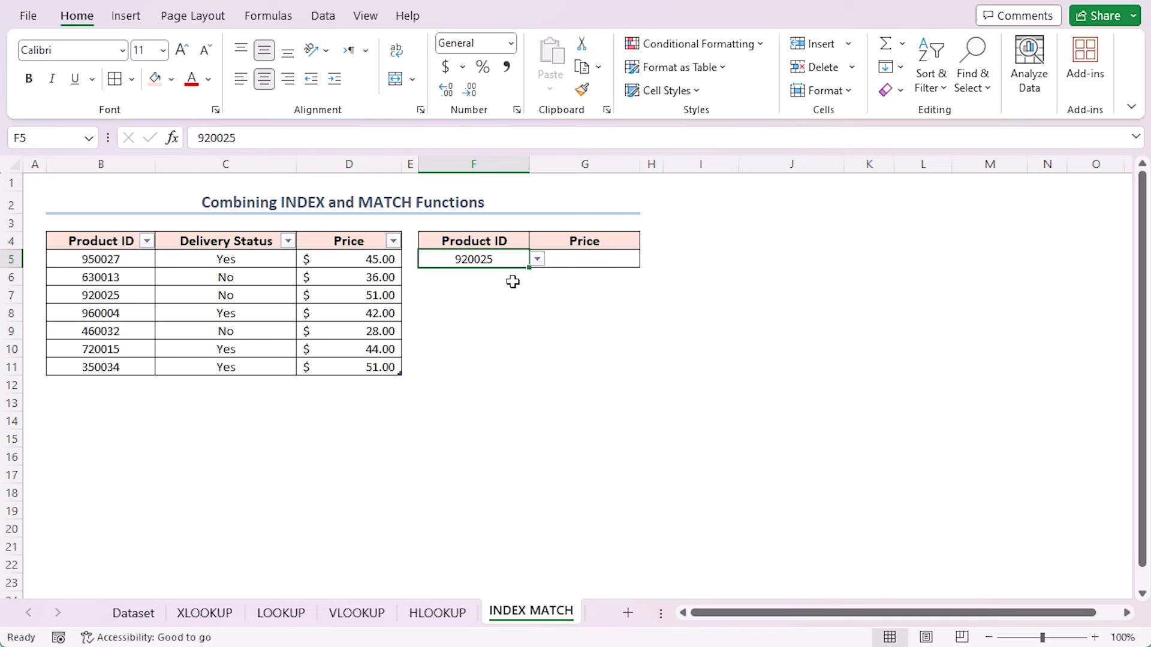
Step: In G5, start an INDEX formula using the Table1 Price column as the array
click(600, 259)
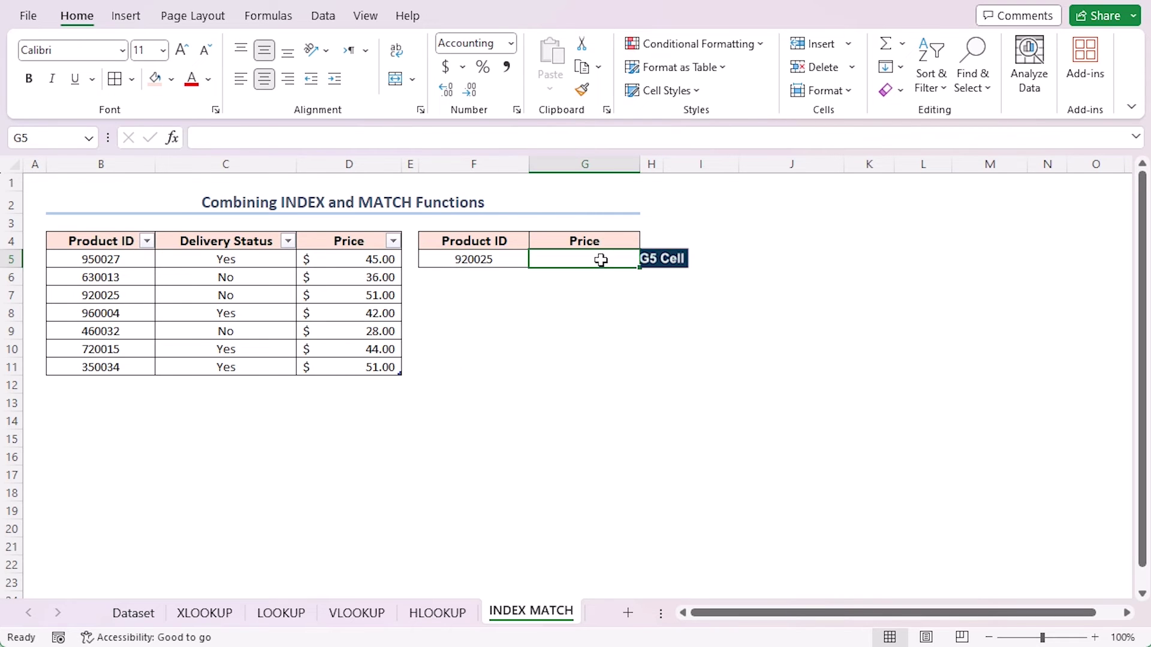
text(=ind)
key(Tab)
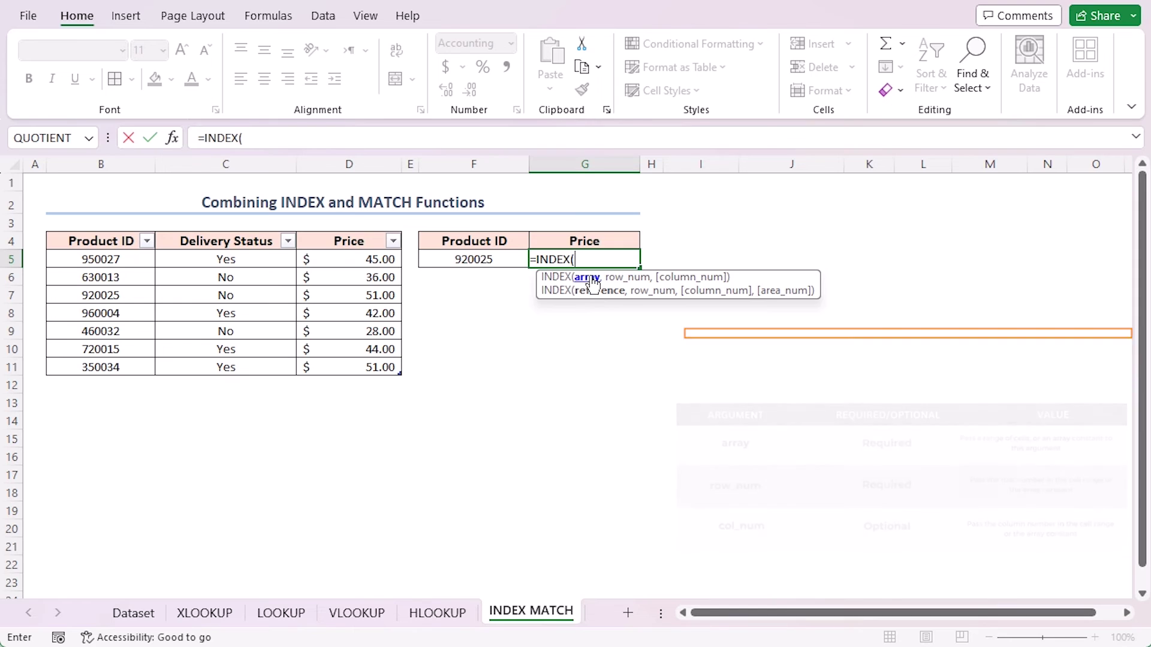
drag(344, 268, 333, 367)
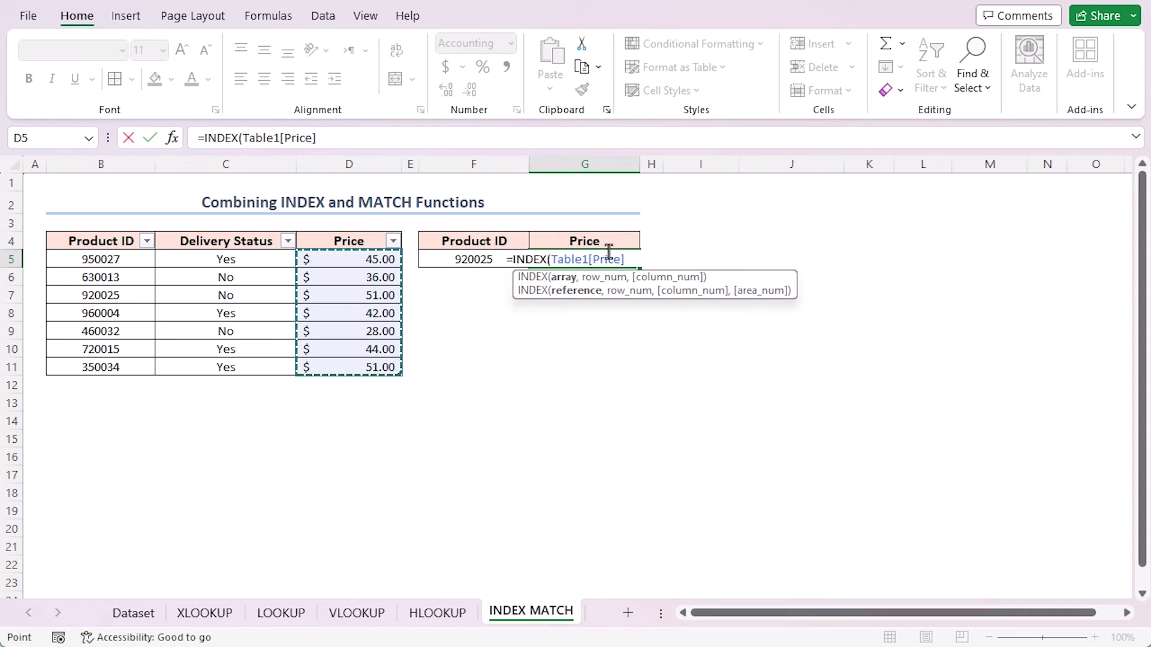
Step: Finish it with MATCH(F5,Table1[Product ID],0), returning $51.00 for product 920025
text(,)
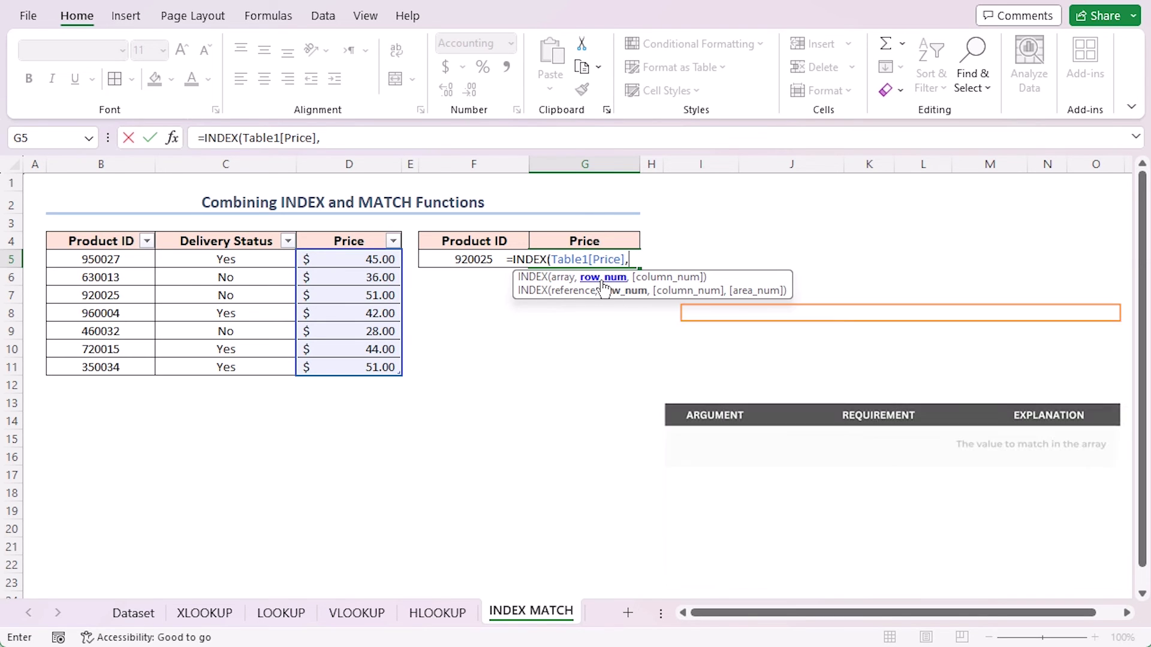
text(ma)
key(Tab)
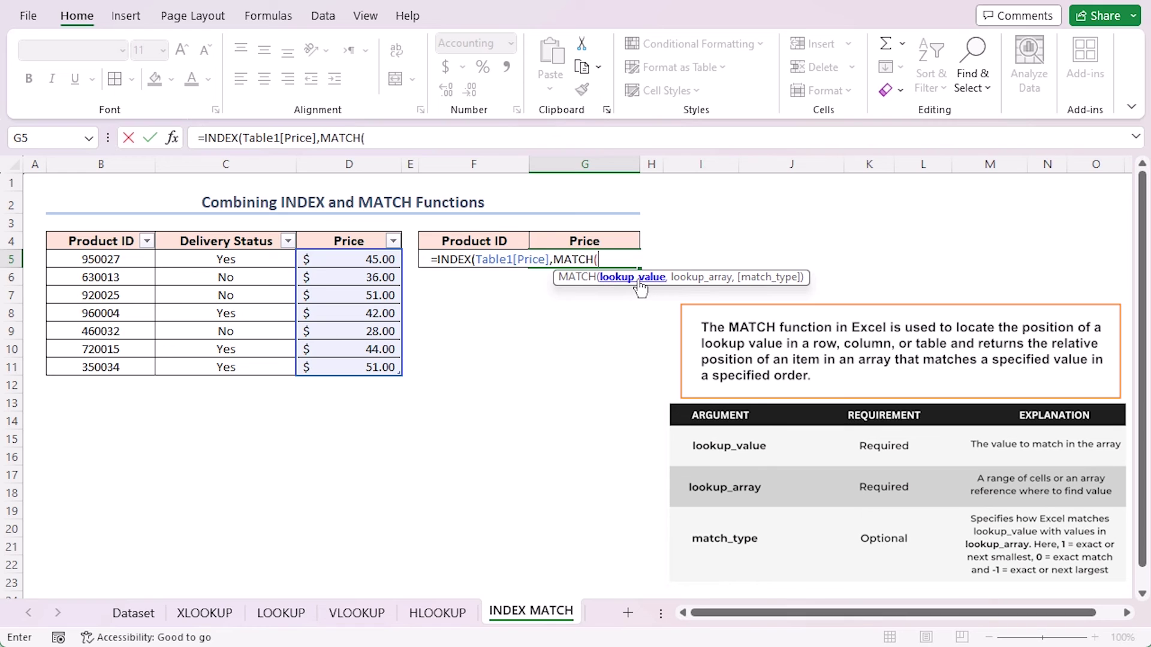
click(427, 262)
text(,)
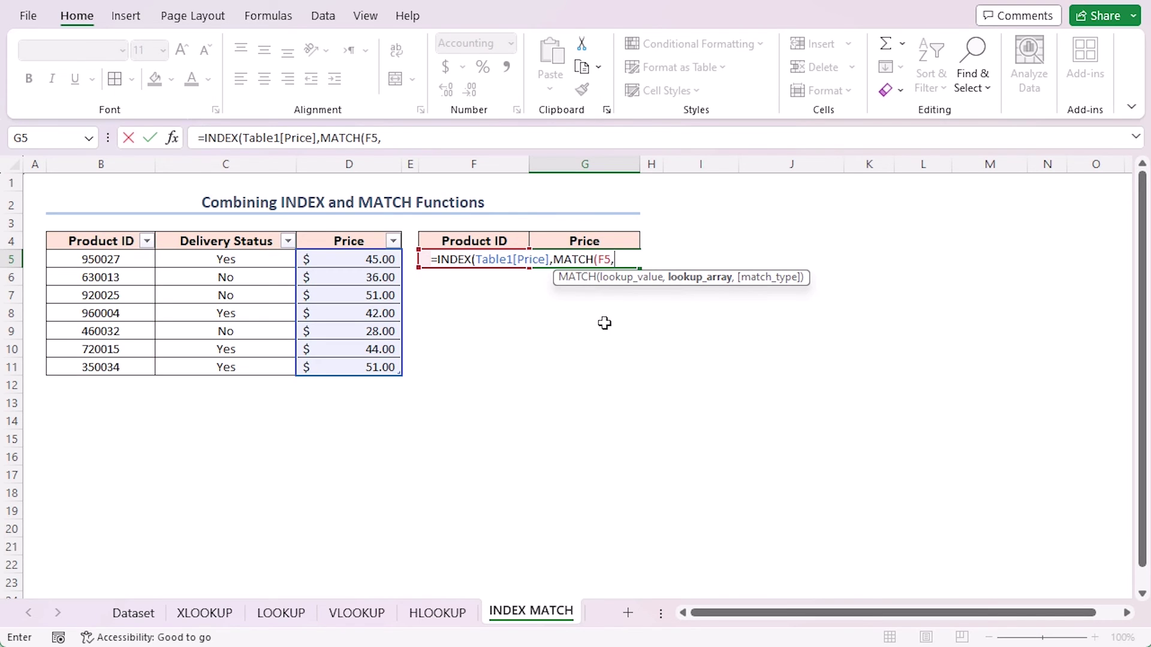
text(Table1[)
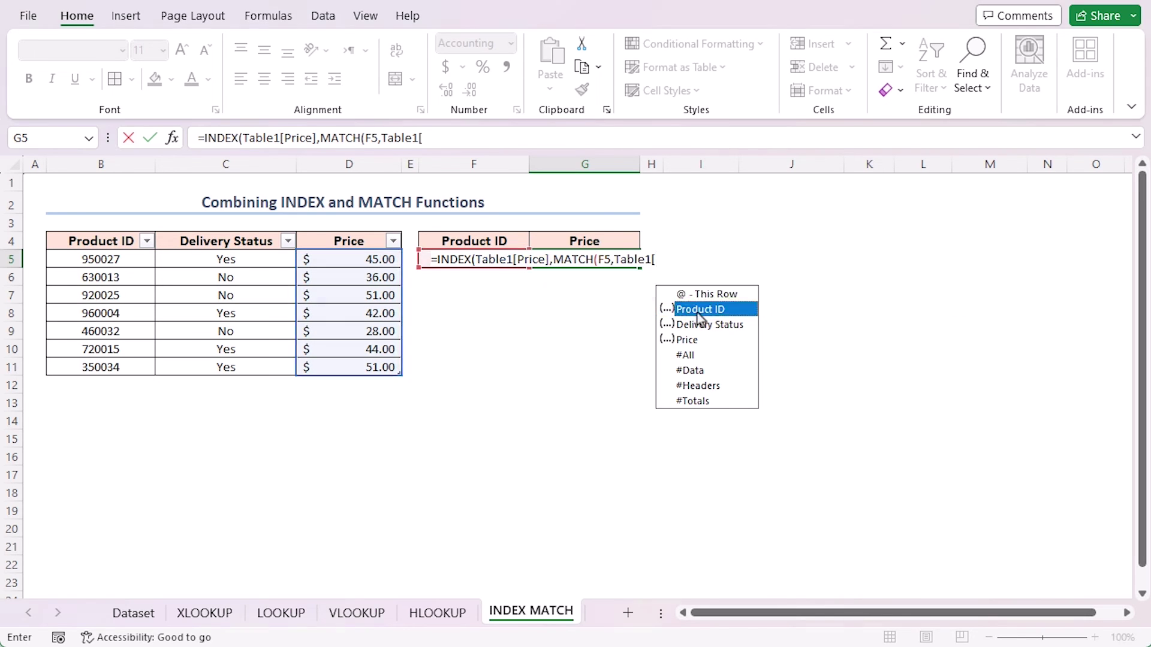
double_click(697, 310)
text(],)
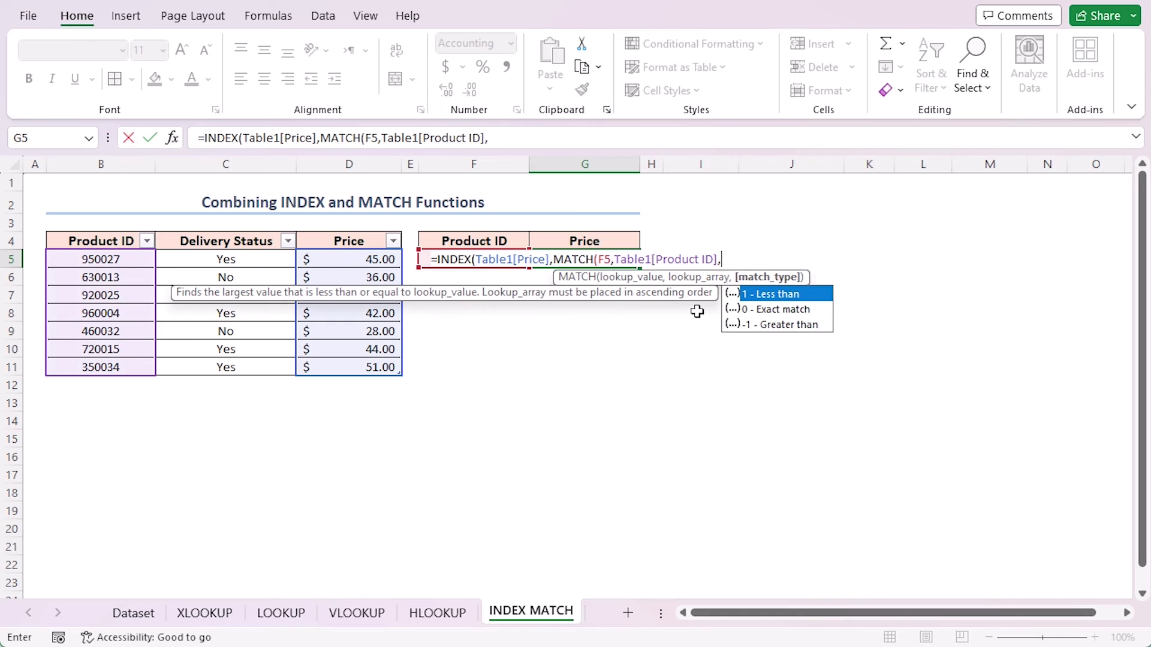
double_click(752, 312)
text()))
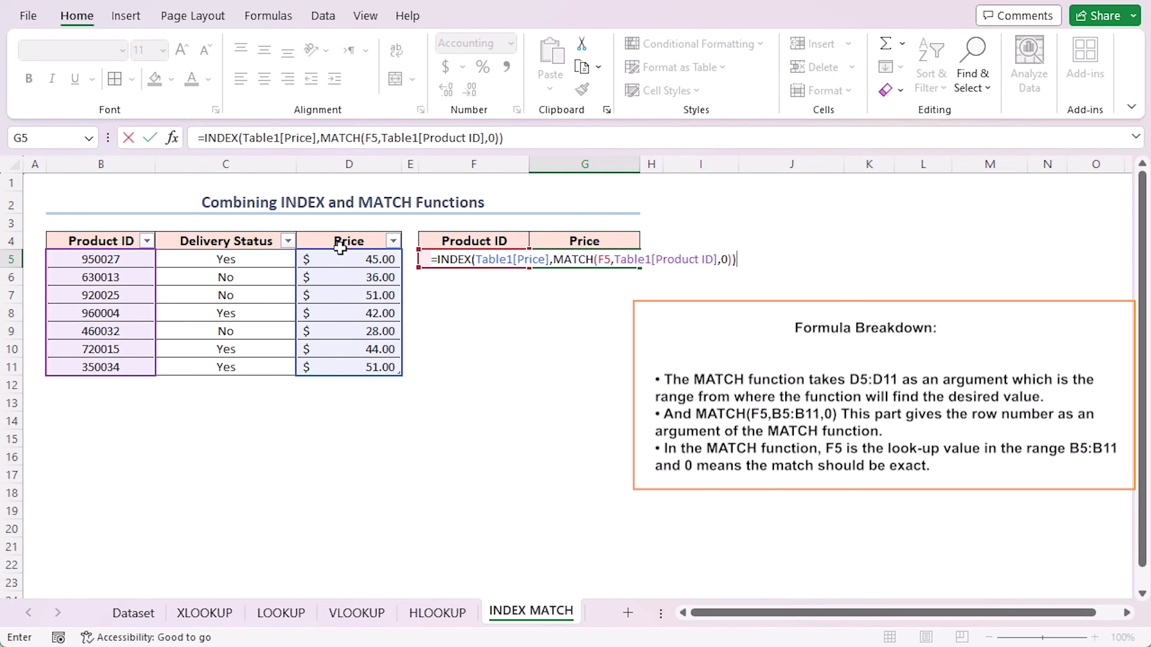
key(Return)
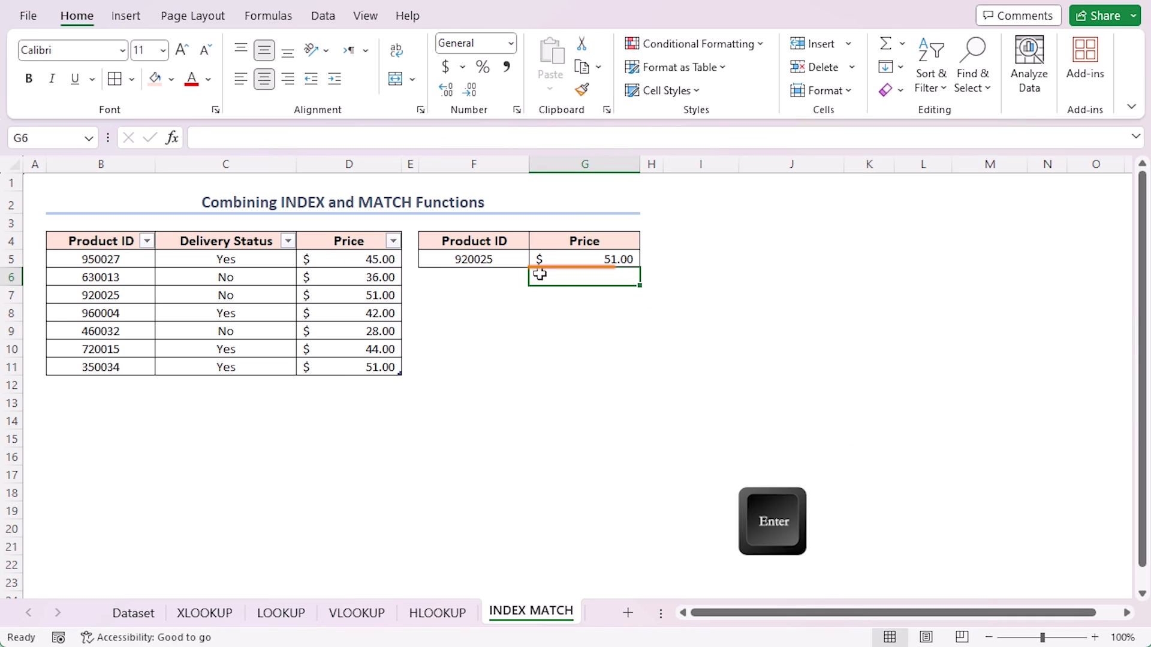